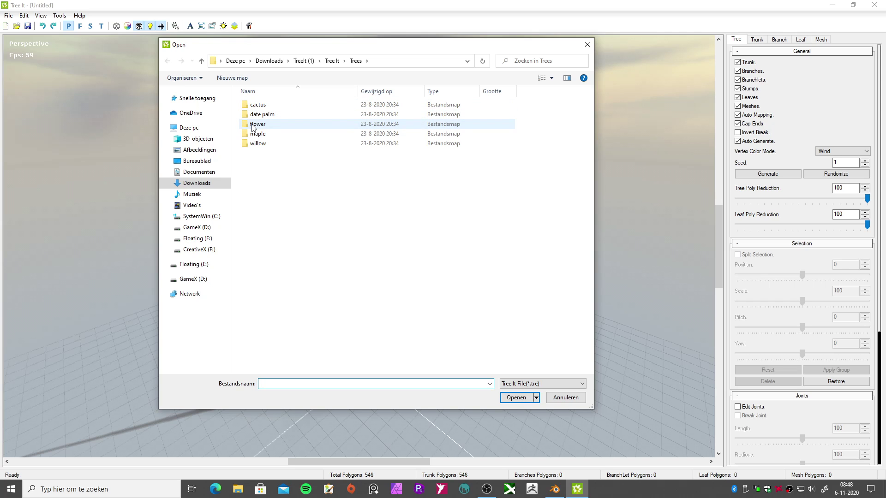
- Open flower.tre from the flower folder of the sample trees
double_click(255, 124)
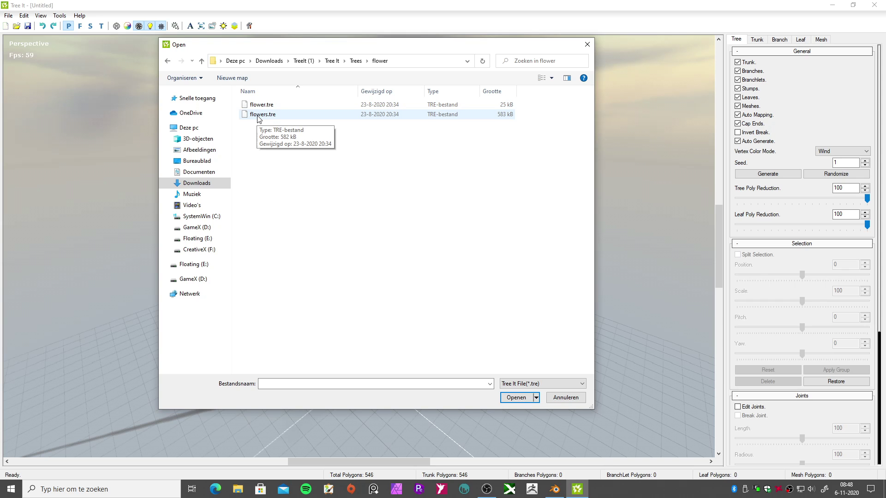
double_click(257, 105)
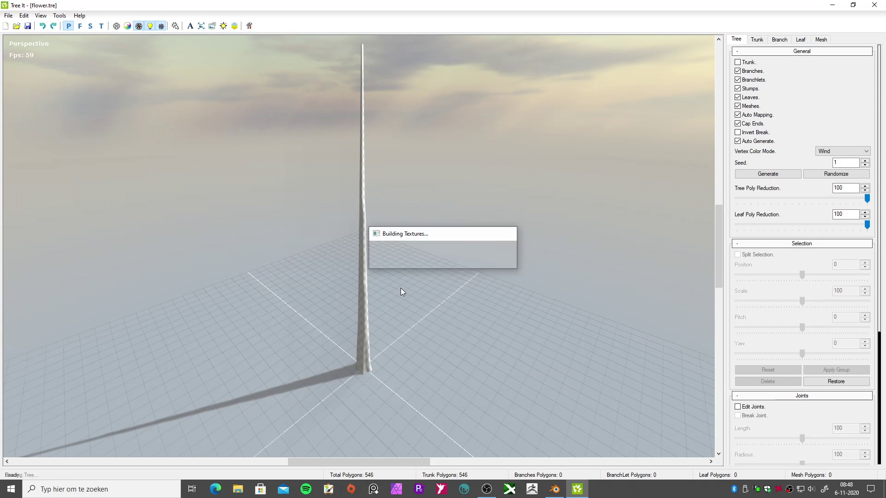
scroll(402, 311, "up", 5)
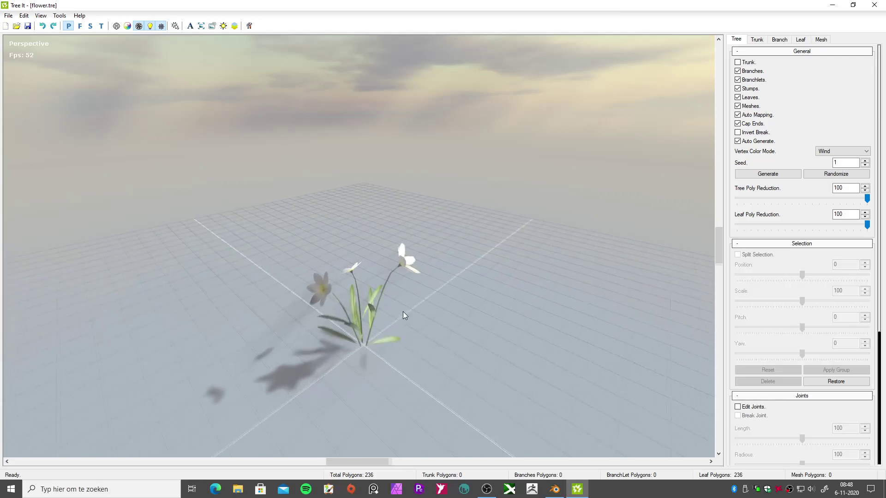
left_click_drag(400, 317, 424, 330)
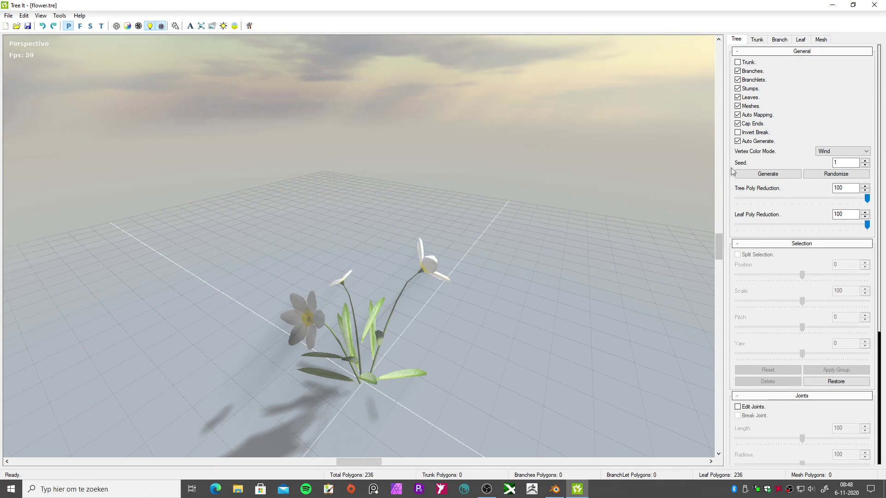
- Inspect the base, normal, roughness and transmission textures of the flower daffodil leaf layer, accepting them as they are
left_click(800, 40)
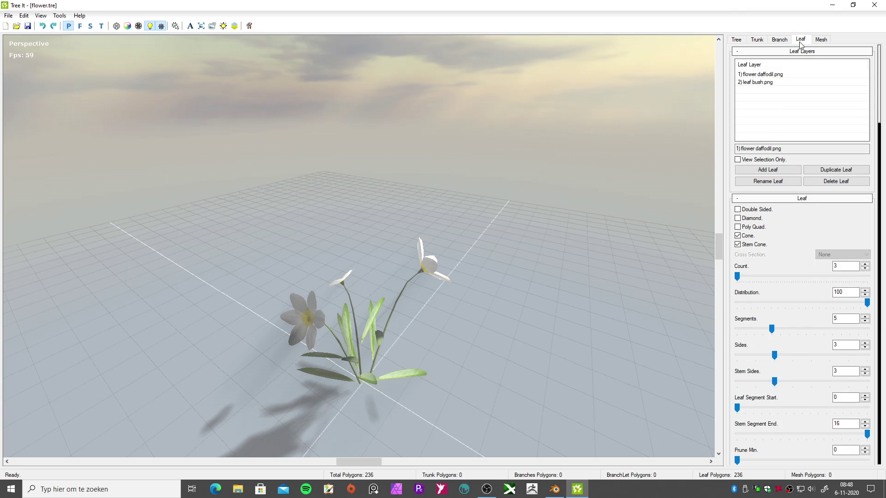
scroll(788, 341, "down", 3)
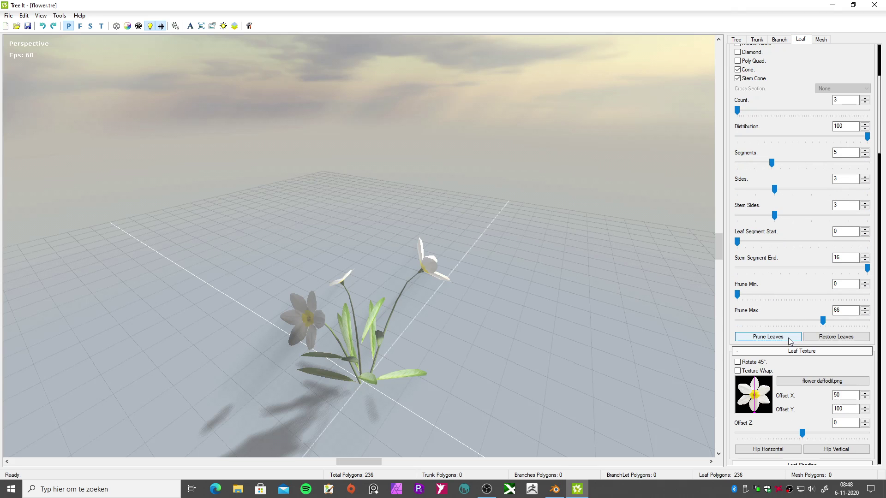
left_click(809, 382)
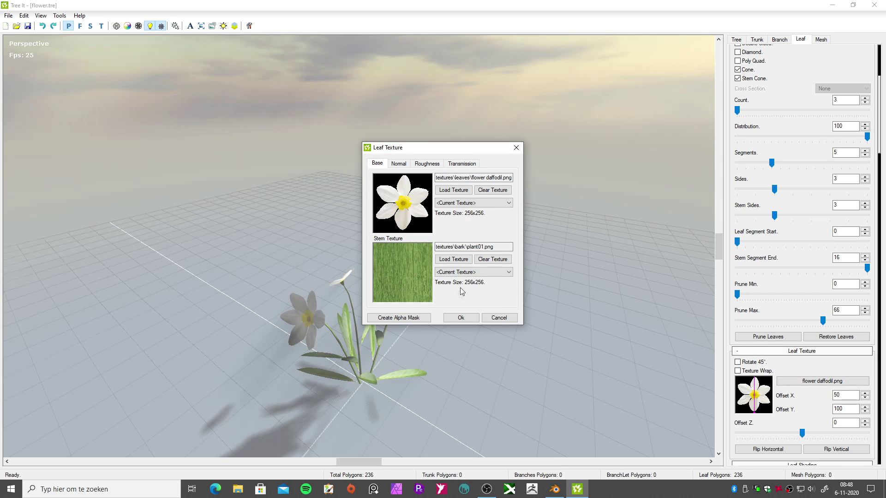
left_click(400, 164)
left_click(424, 165)
left_click(459, 165)
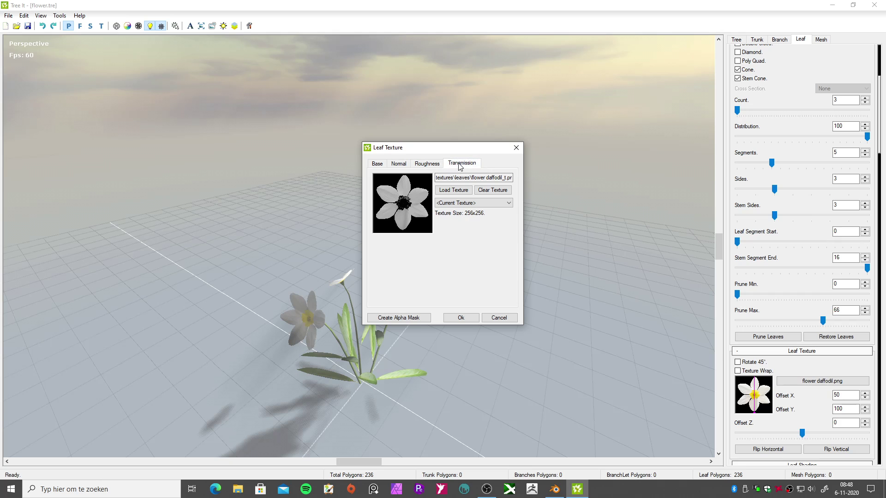
left_click(460, 318)
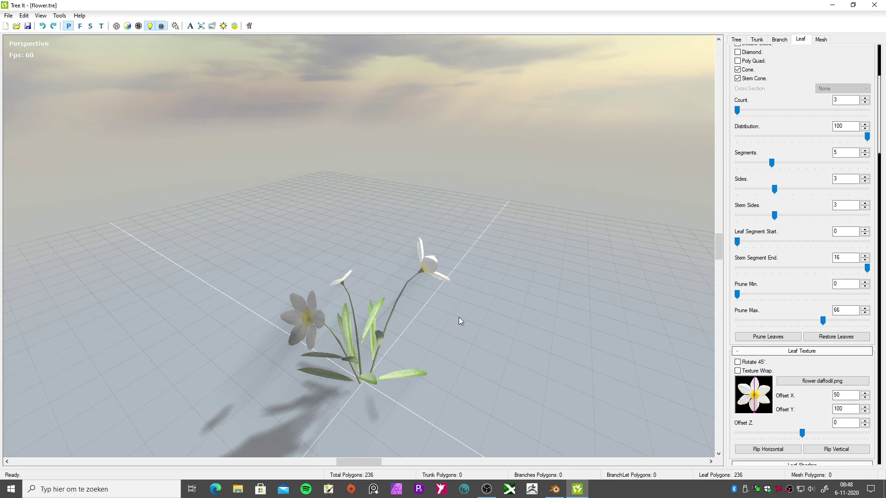
- Make the leaves of the flower daffodil layer double sided
scroll(764, 132, "up", 2)
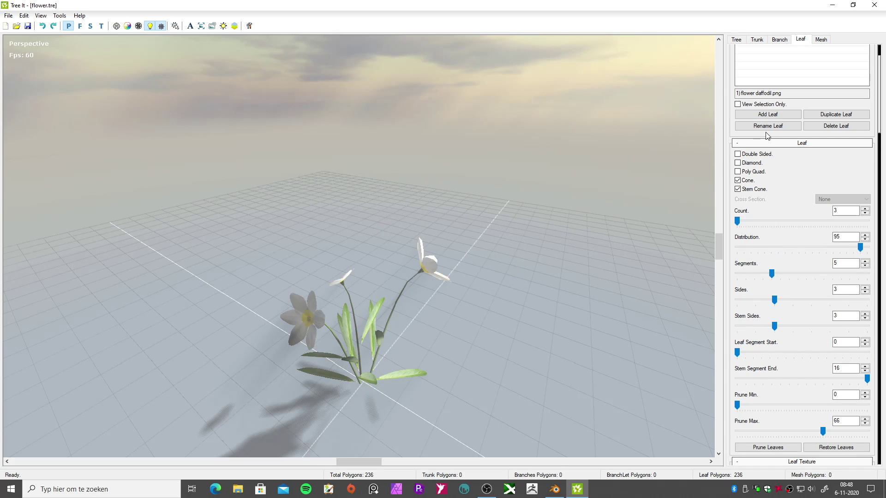
left_click(737, 154)
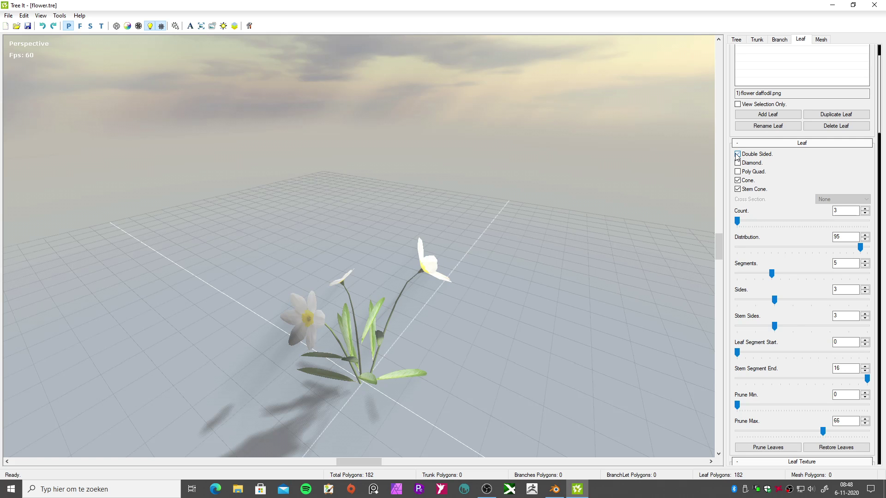
right_click_drag(447, 375, 422, 365)
mouse_move(422, 366)
left_mouse_down()
mouse_move(480, 311)
mouse_move(528, 306)
mouse_move(664, 321)
mouse_move(565, 364)
mouse_move(443, 357)
mouse_move(423, 347)
mouse_move(433, 354)
left_mouse_up()
- Export the flower as a Wavefront OBJ named dafodil into the Foliage folder inside the desktop's magical portal folder
left_click(12, 18)
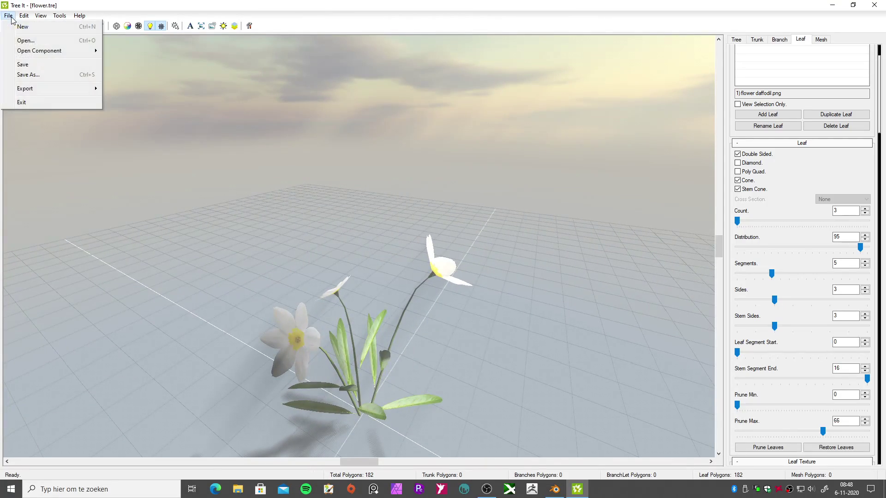
mouse_move(28, 90)
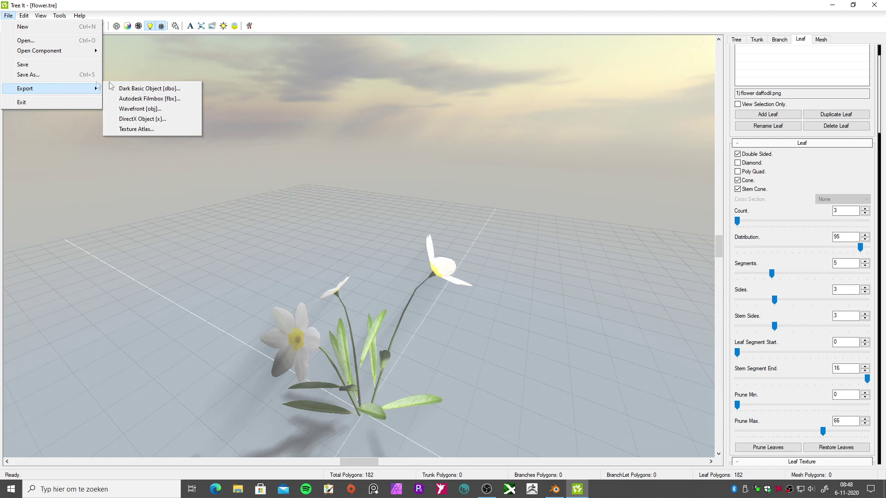
left_click(148, 109)
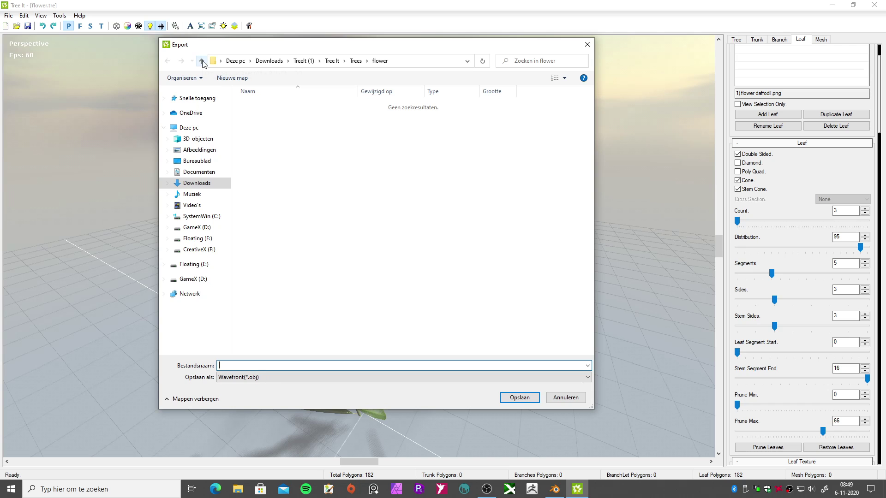
left_click(195, 160)
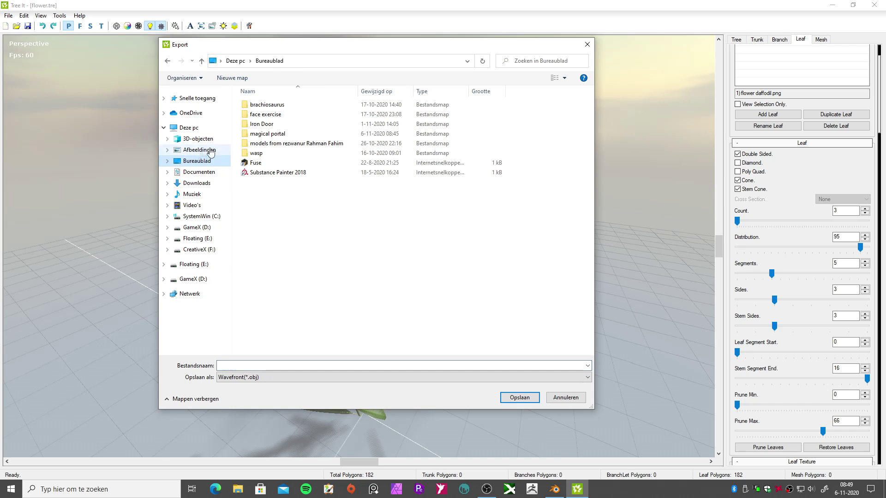
double_click(258, 133)
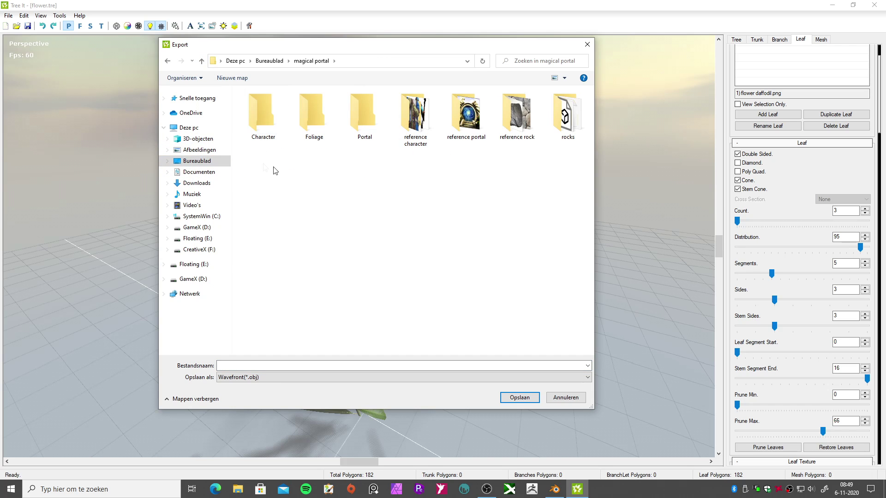
double_click(312, 112)
left_click(273, 364)
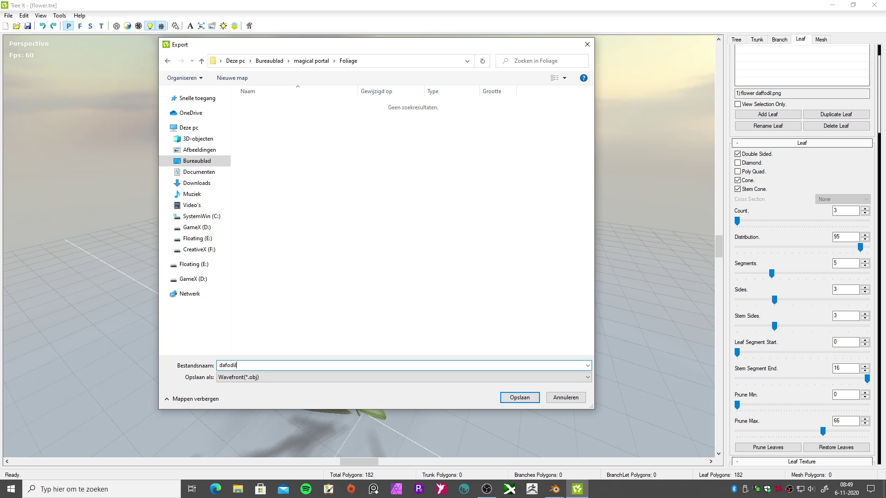
key("Return")
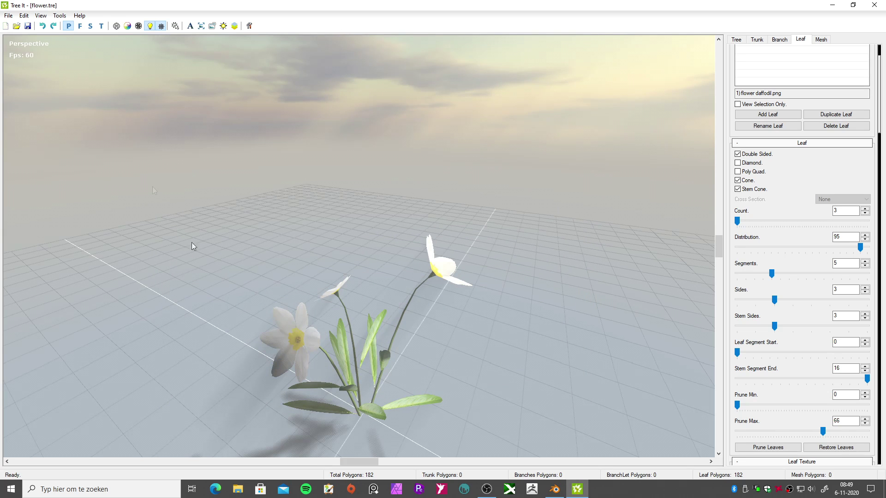
- Open willow.tre from the willow folder of the sample trees
left_click(16, 26)
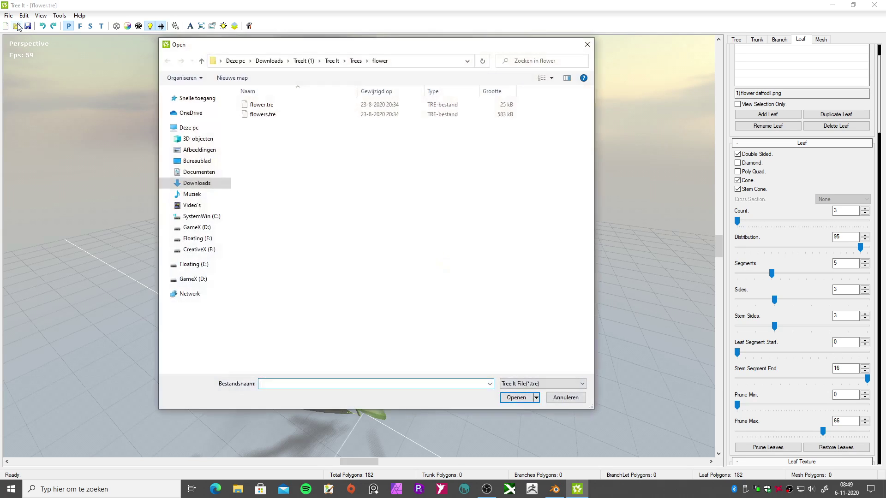
left_click(202, 60)
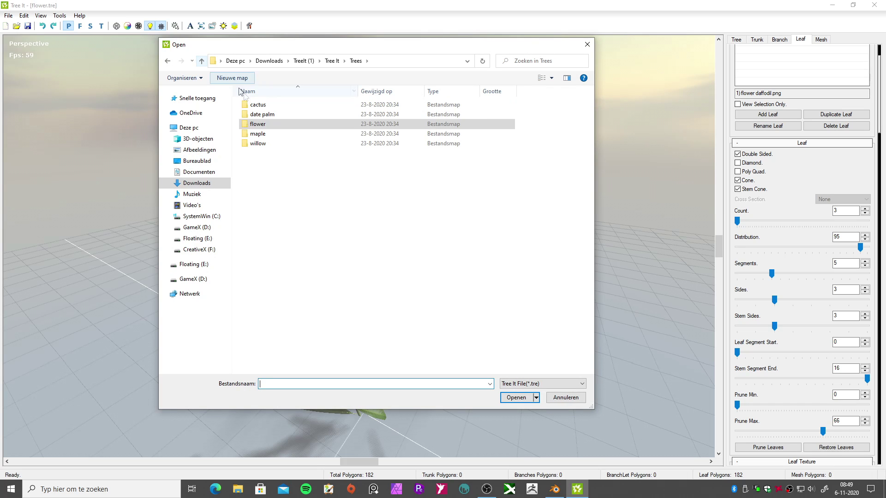
double_click(260, 144)
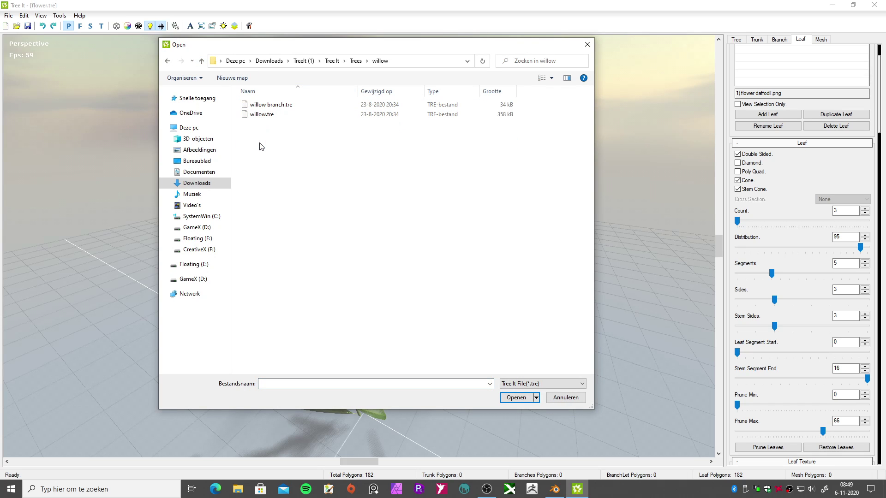
double_click(261, 115)
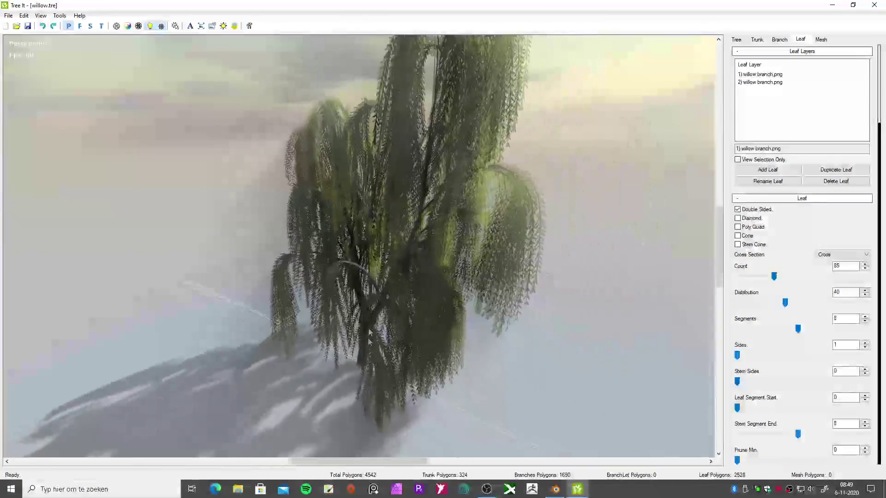
left_click_drag(459, 406, 166, 267)
- Randomize the willow's seed to generate a different tree shape
left_click(737, 39)
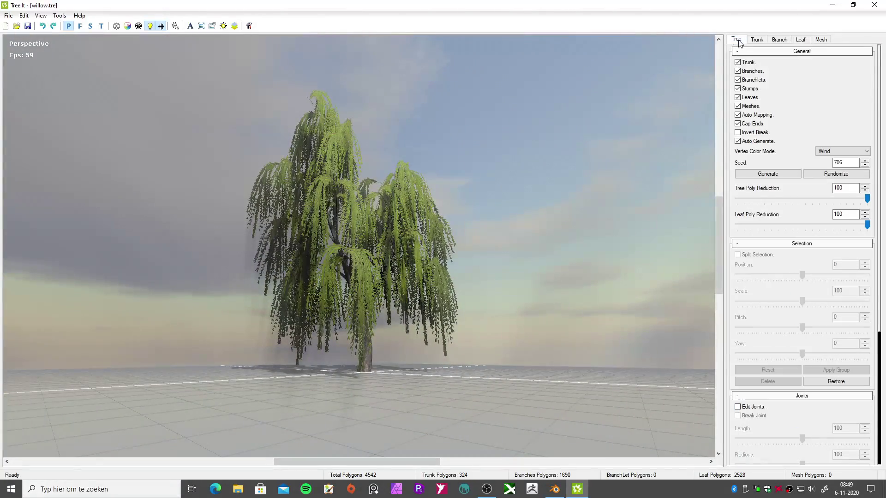
left_click(815, 177)
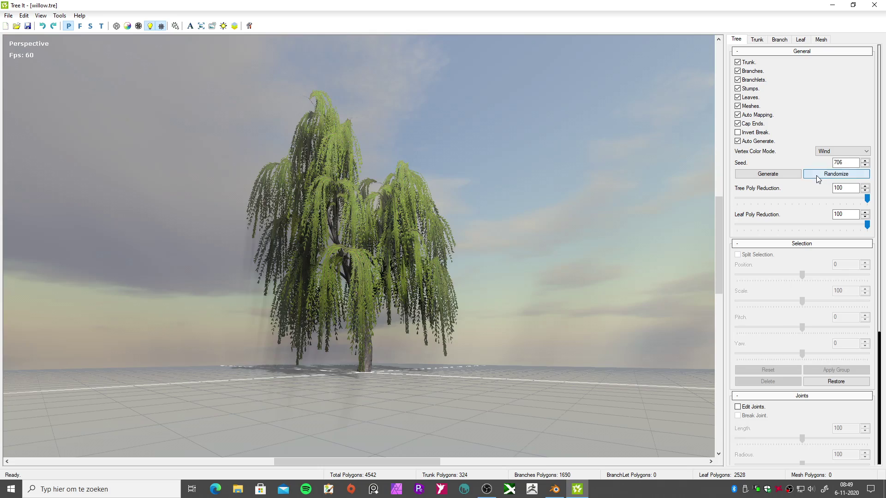
left_click(816, 179)
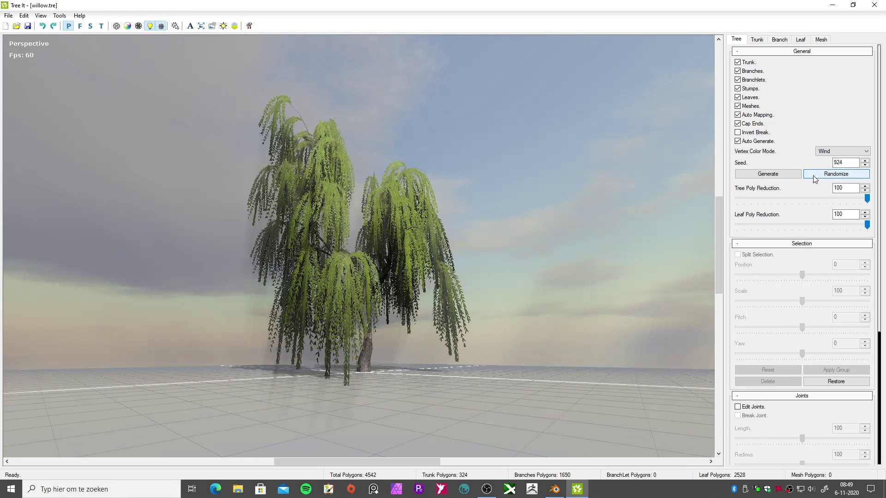
left_click_drag(505, 290, 557, 275)
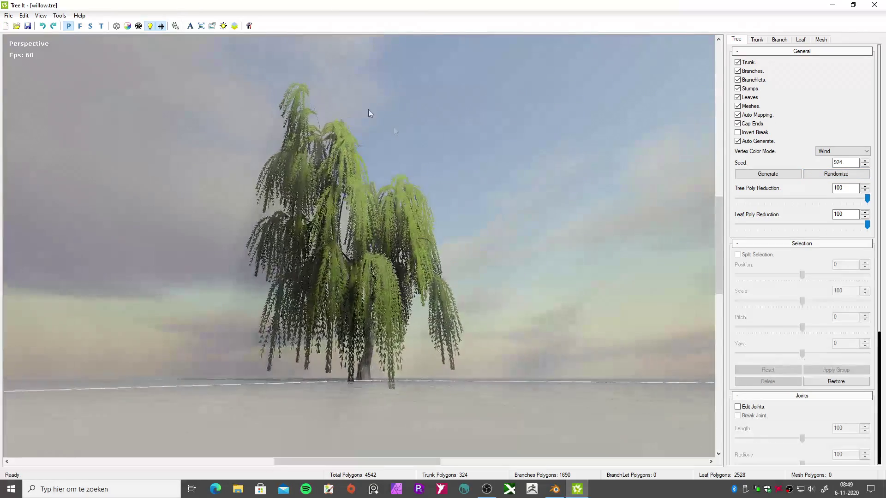
- Examine the willow in the vertex colour and wireframe displays, and return to the normal textured display
left_click(126, 27)
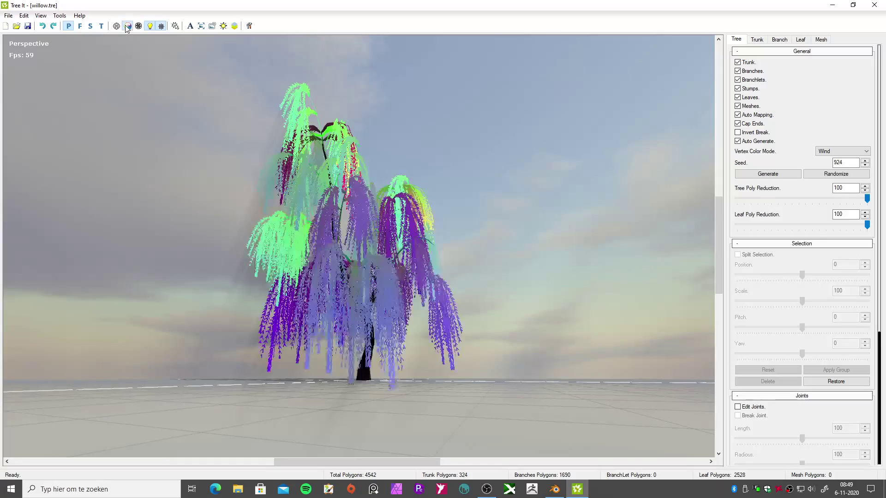
left_click_drag(180, 101, 465, 349)
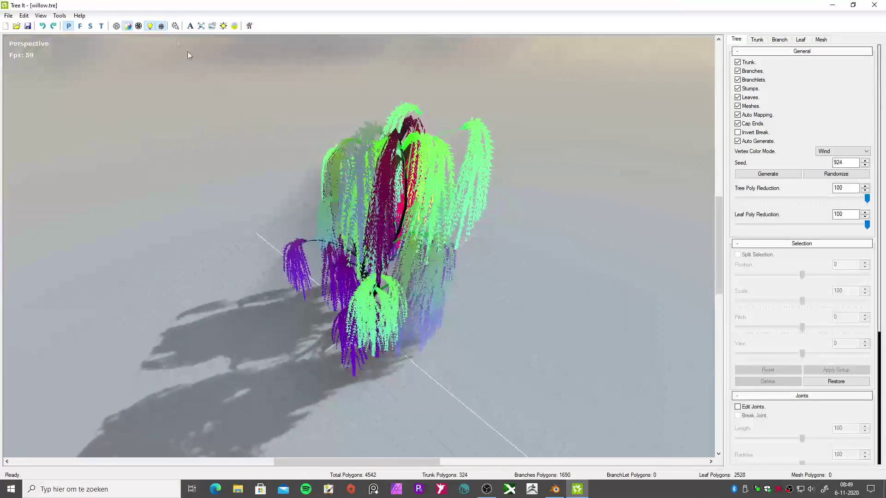
left_click(116, 27)
left_click(116, 27)
left_click_drag(240, 185, 323, 130)
left_click(116, 27)
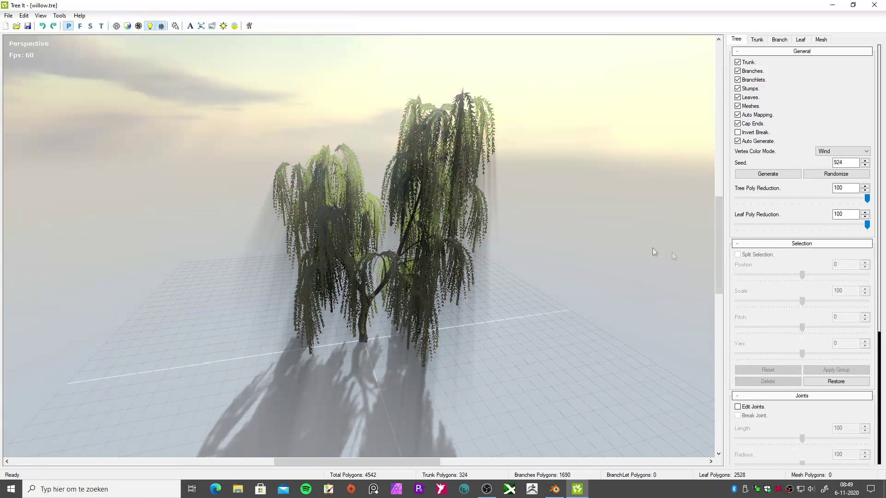
- Try the first willow branch leaf layer with Double Sided off and with Diamond on, reverting each change
left_click(800, 39)
left_click(737, 210)
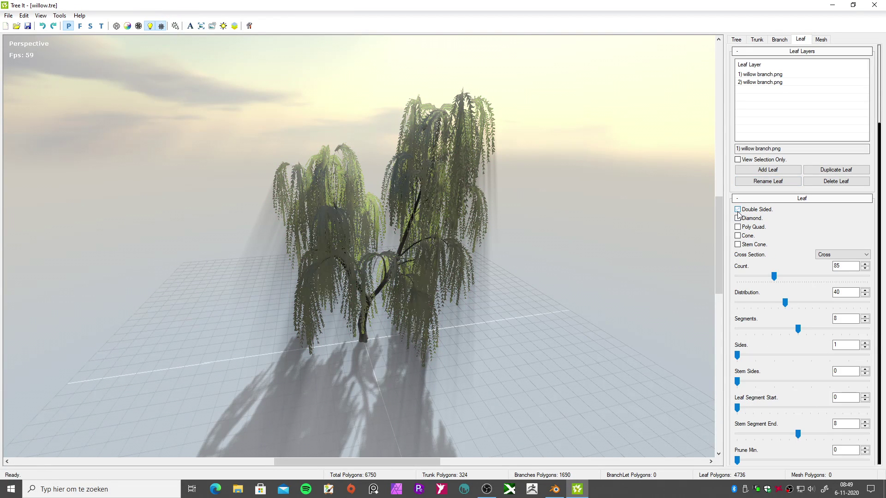
left_click(737, 211)
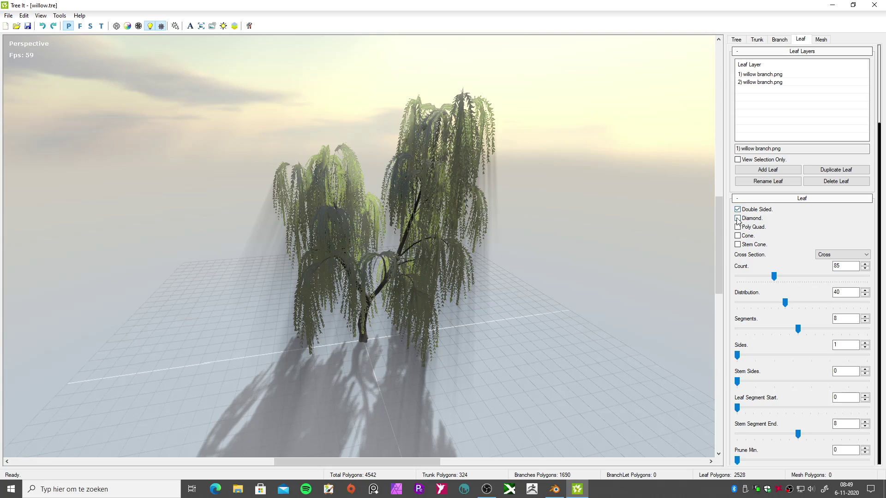
left_click(737, 219)
left_click_drag(471, 350, 687, 299)
left_click(738, 218)
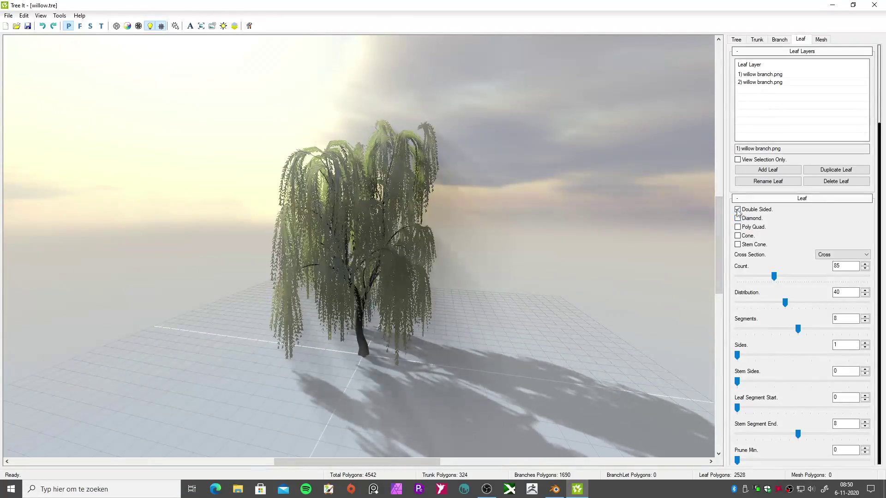
- Try the Poly Quad and Cone shapes on the first willow branch leaf layer, and enable Diamond instead
left_click(738, 227)
left_click_drag(563, 304, 547, 316)
left_click(738, 236)
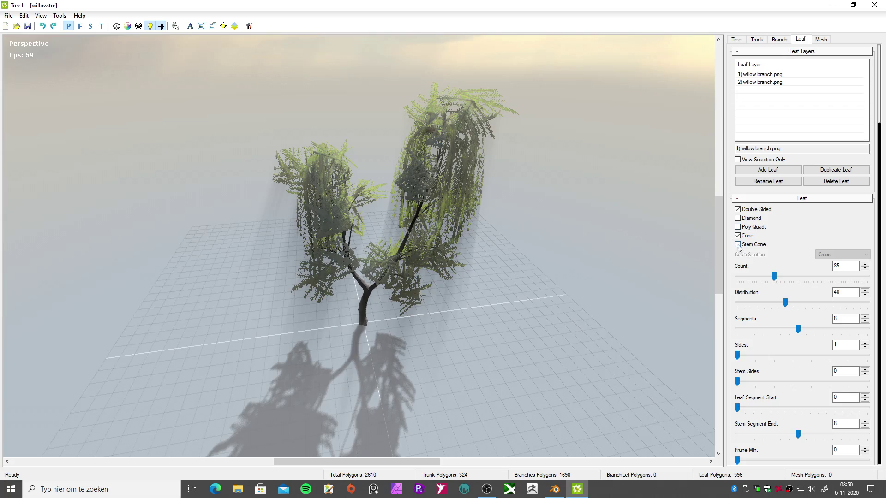
left_click(738, 219)
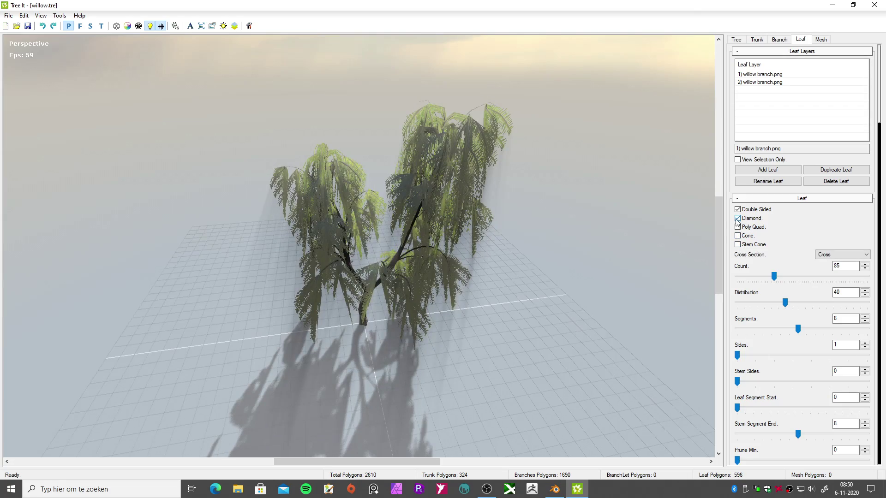
left_click_drag(548, 249, 560, 293)
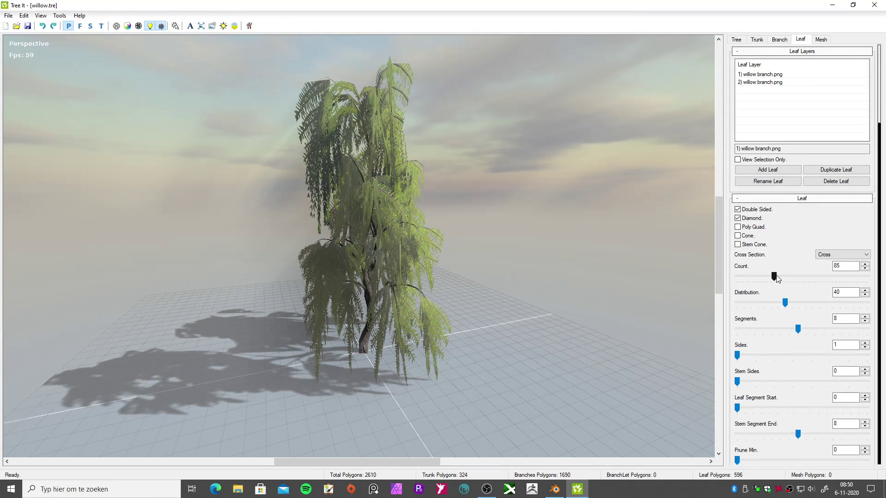
- Raise the leaf count of the first willow branch layer to 115
left_click_drag(779, 279, 789, 278)
left_click_drag(577, 289, 294, 298)
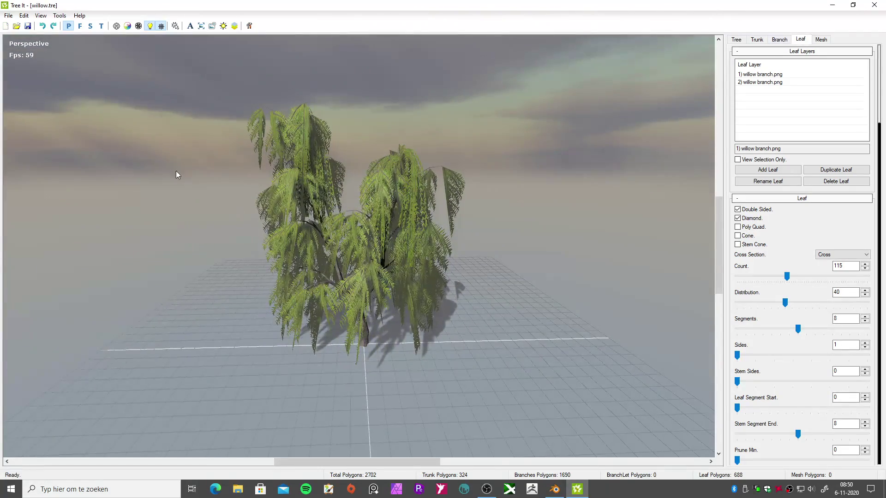
- Export the willow as a Wavefront OBJ named willow into the Foliage folder of the magical portal project on the desktop
left_click(8, 15)
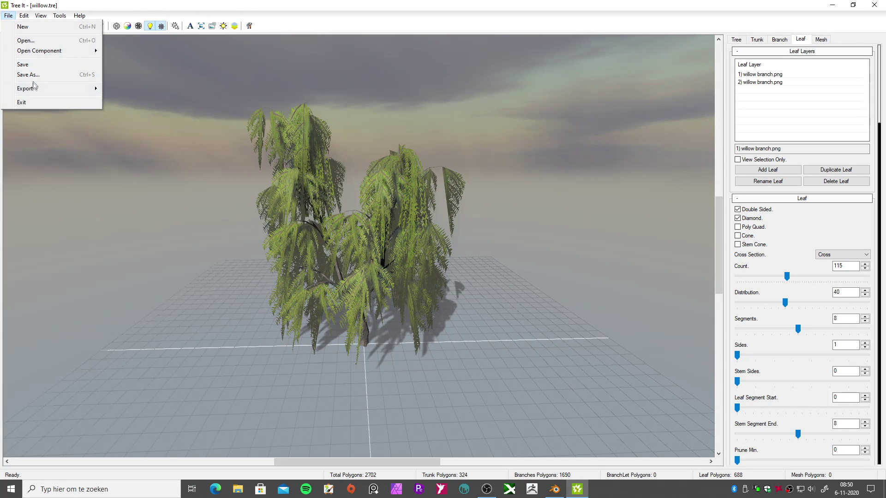
mouse_move(36, 92)
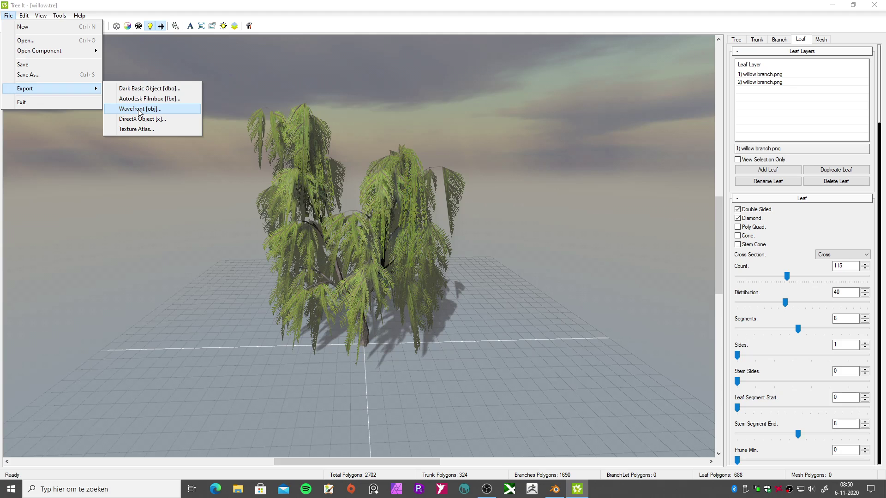
left_click(139, 110)
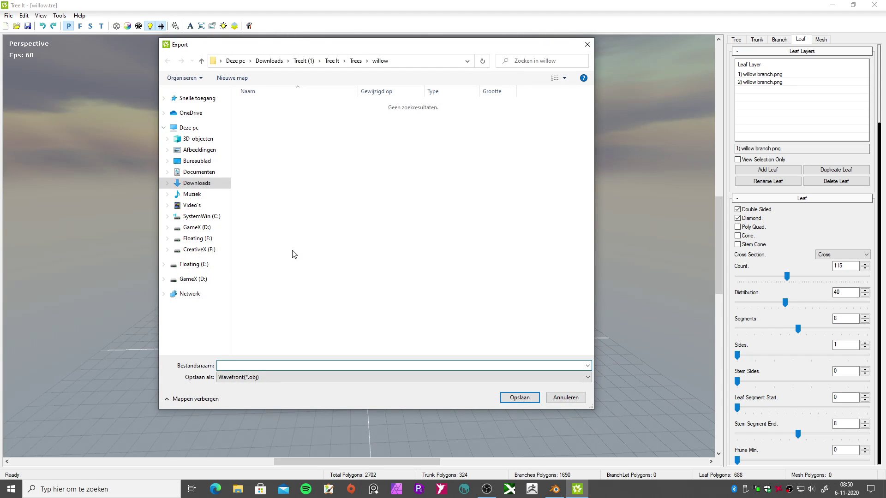
left_click(217, 160)
left_click(270, 134)
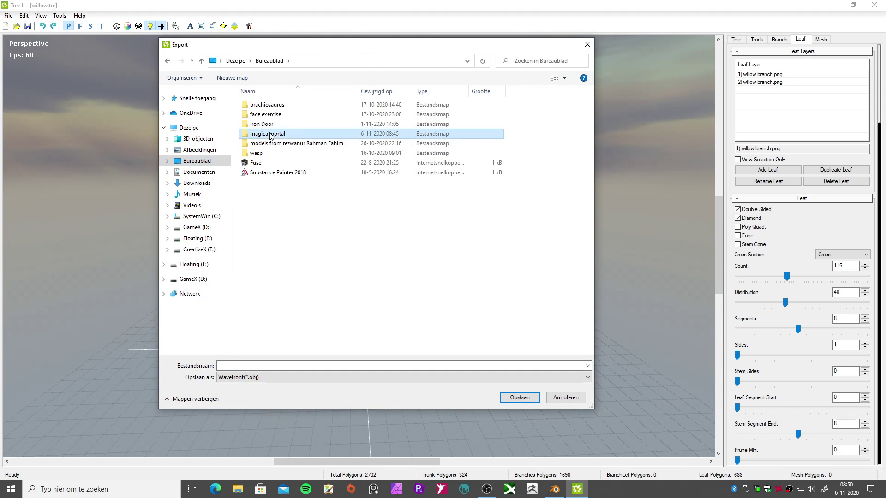
double_click(270, 134)
double_click(314, 115)
left_click(280, 366)
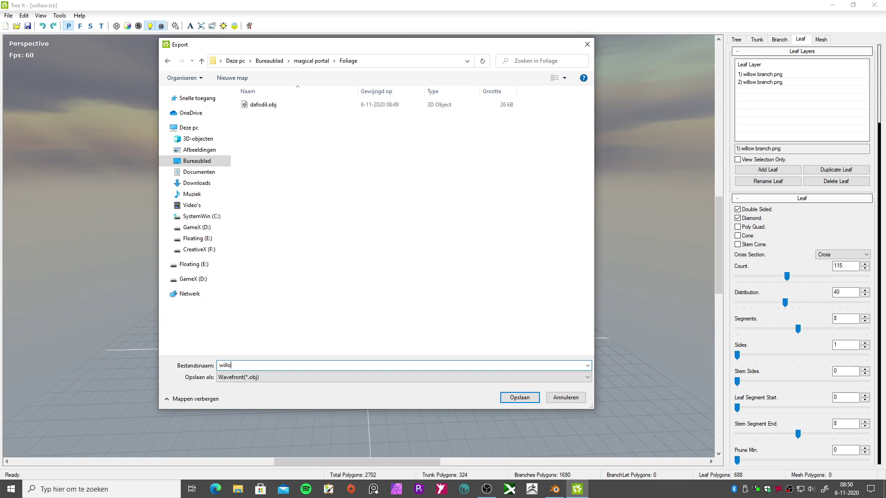
key("Return")
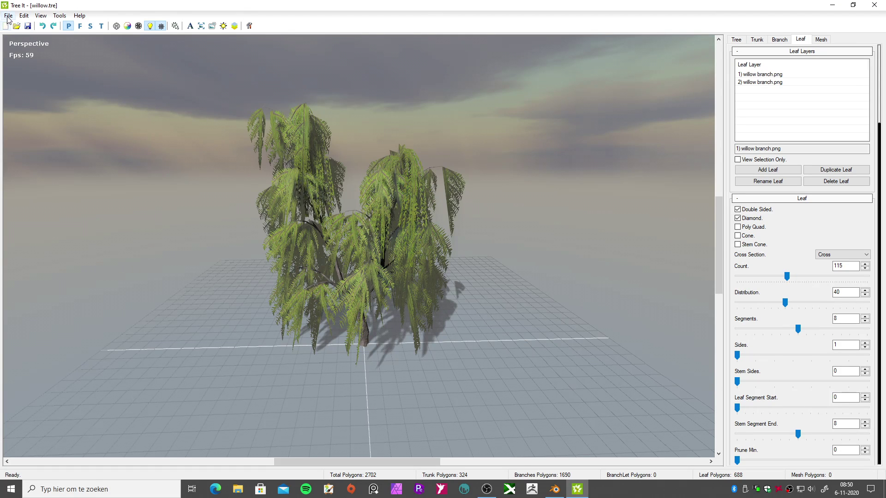
- Open the date palm sample tree from the Trees folder
left_click(16, 26)
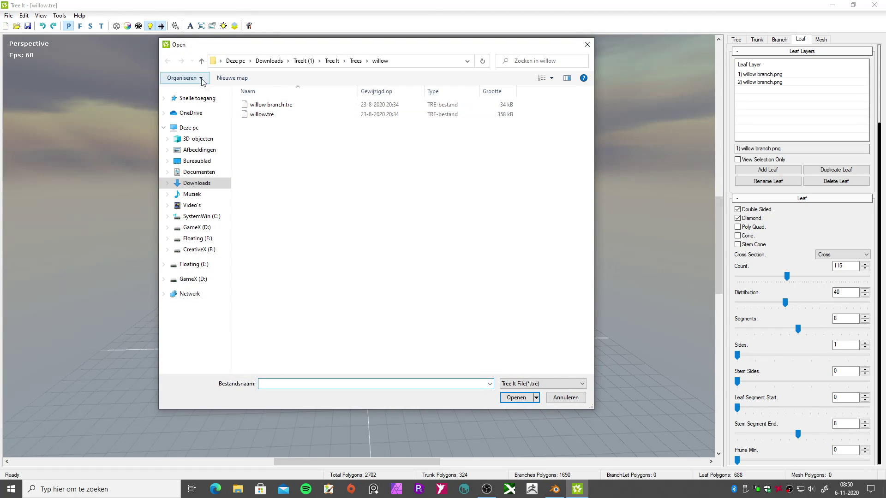
left_click(201, 61)
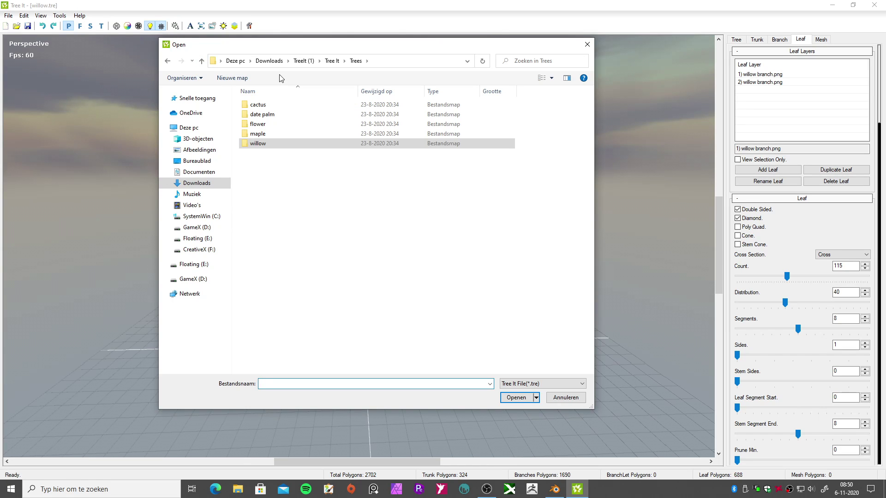
double_click(269, 117)
double_click(266, 115)
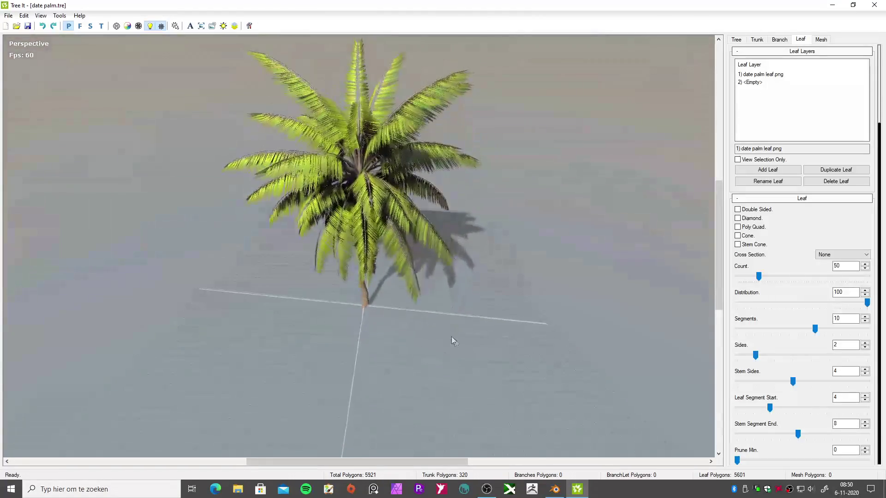
- Make the date palm leaf layer Double Sided, and try the Diamond shape on it before turning Diamond off again
left_click(737, 209)
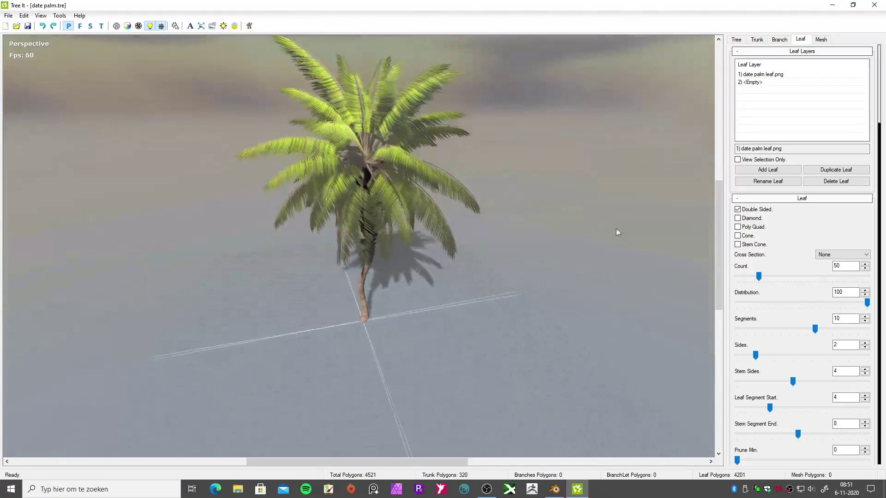
left_click(737, 218)
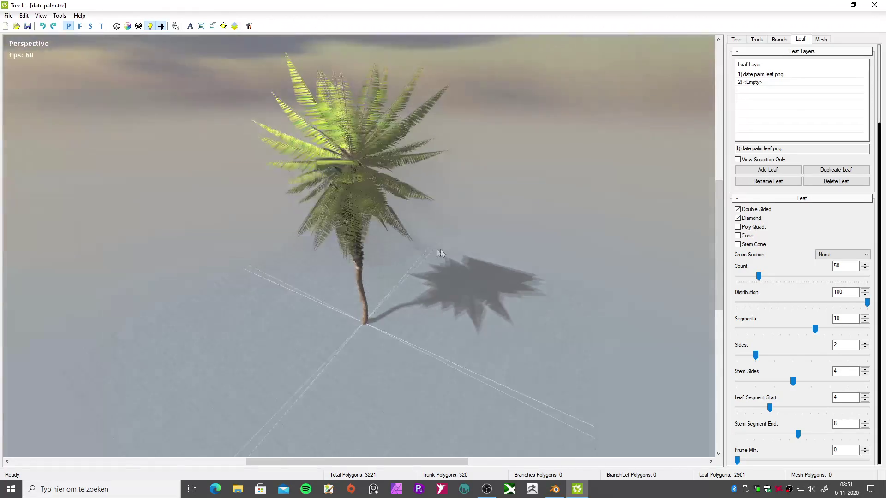
left_click(737, 218)
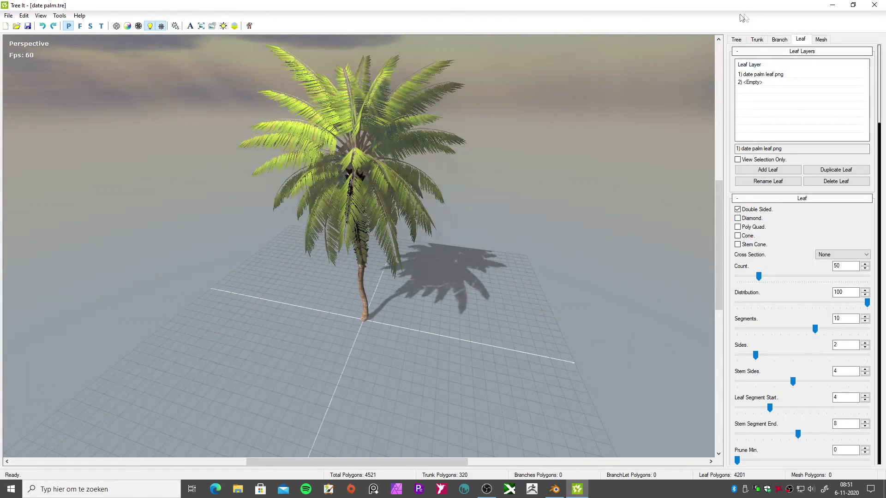
- Randomize the date palm's seed to generate a different tree shape
left_click(738, 40)
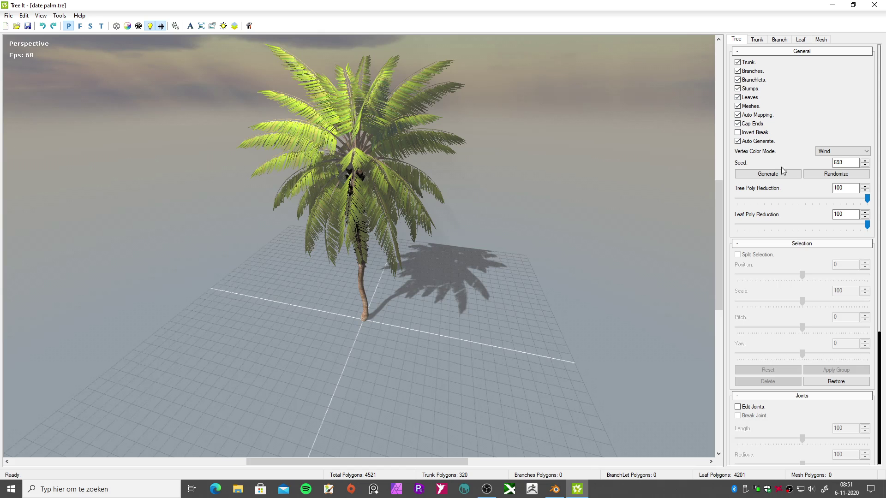
left_click(823, 175)
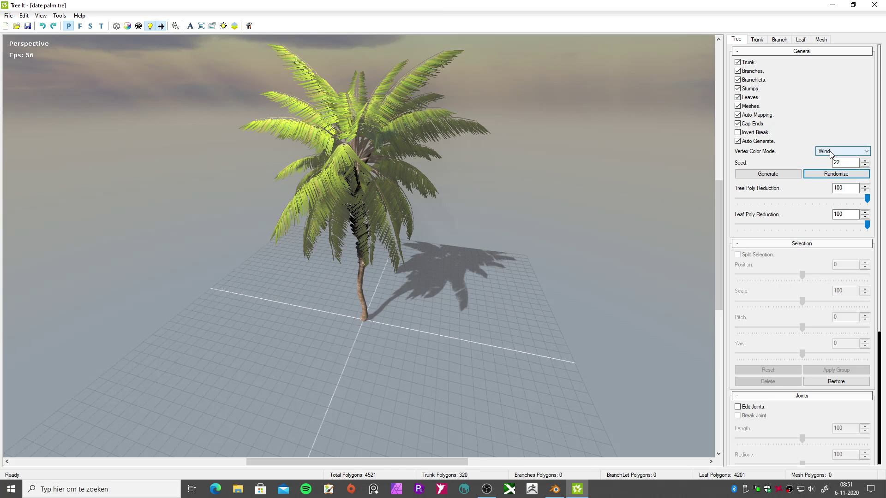
left_click_drag(305, 85, 335, 259)
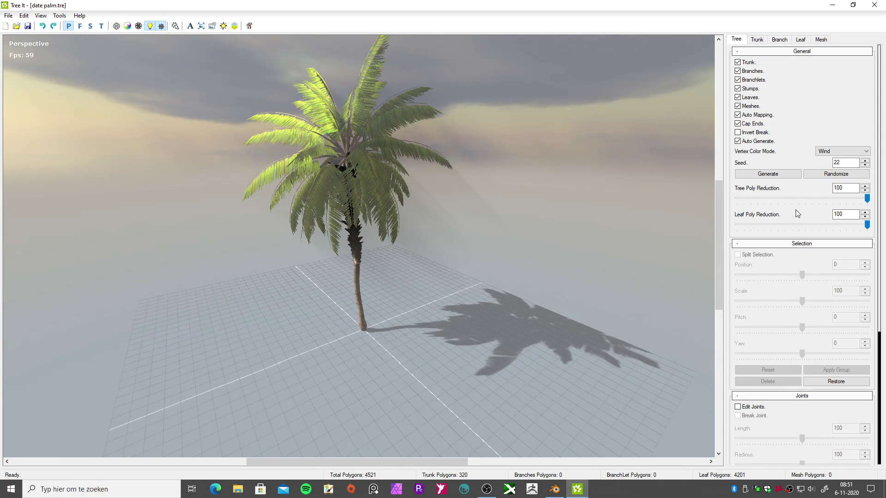
- Set the date palm's trunk split to 1
left_click(756, 41)
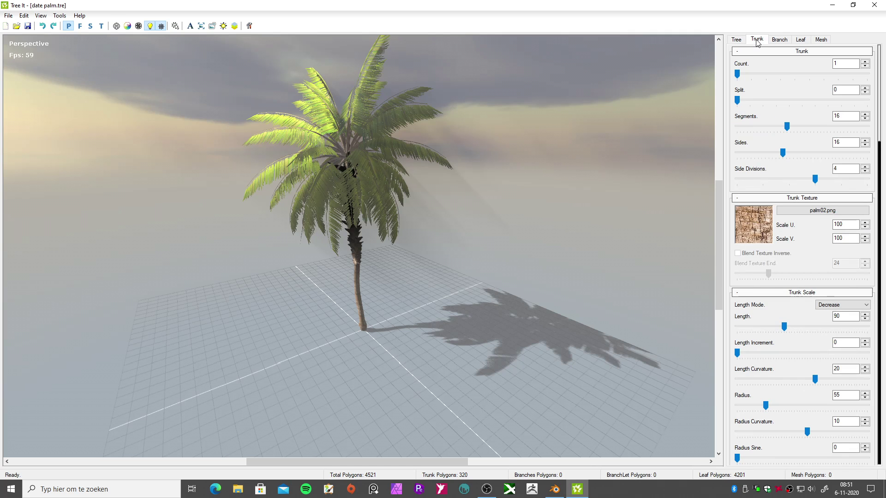
left_click(745, 99)
left_click_drag(532, 287, 226, 295)
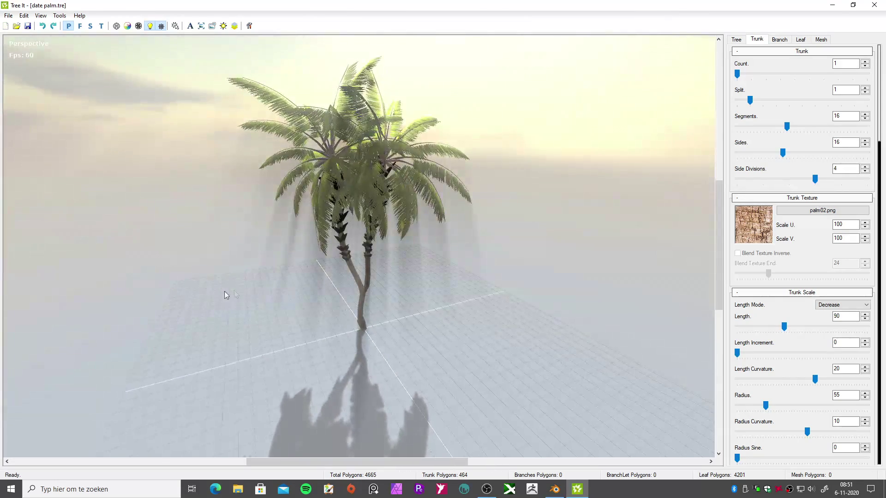
- Try Diamond with Poly Quad on the date palm leaf layer, keep only Poly Quad, and set the leaf count to 45
left_click(805, 41)
left_click(737, 219)
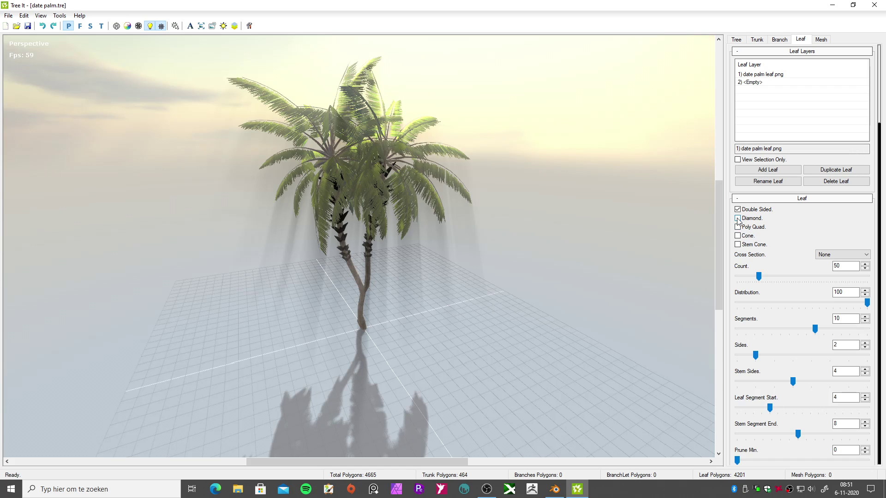
left_click(737, 227)
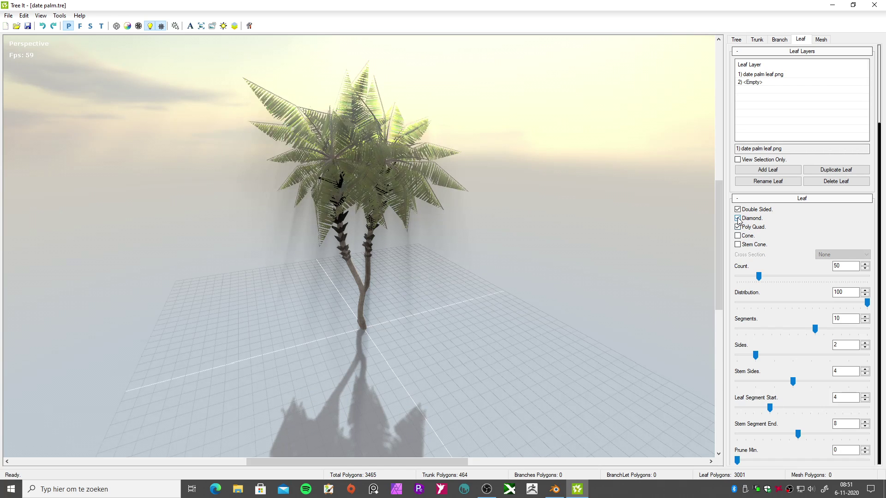
left_click(737, 219)
left_click_drag(625, 257, 326, 306)
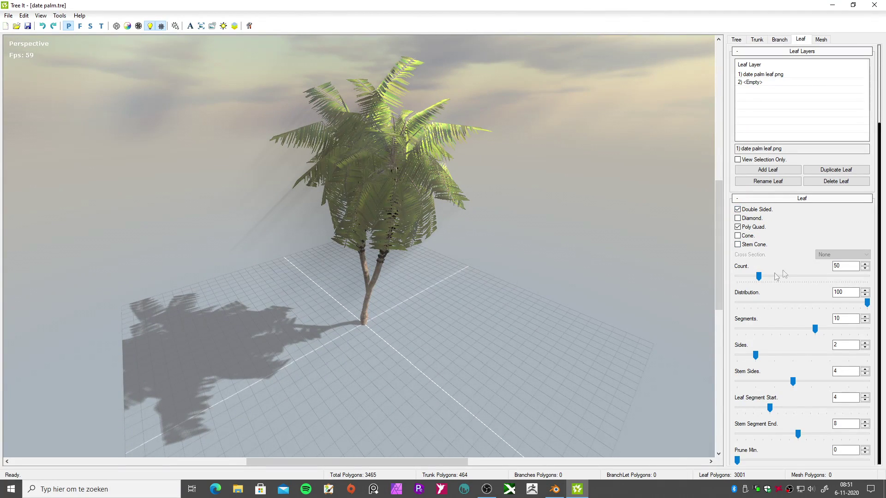
mouse_move(763, 279)
left_mouse_down()
mouse_move(782, 278)
mouse_move(760, 282)
left_mouse_up()
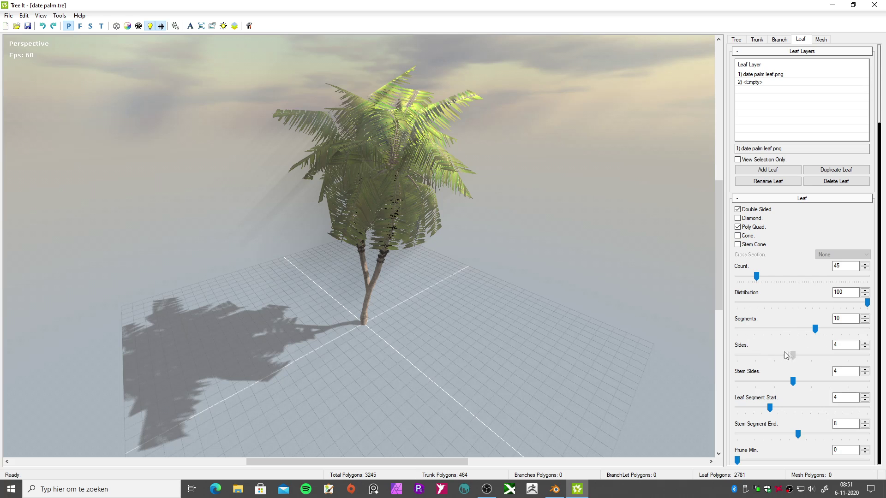
- Turn off Poly Quad on the date palm leaf layer, trying Diamond and single-sided leaves before keeping only Double Sided enabled
left_click(738, 219)
left_click(738, 228)
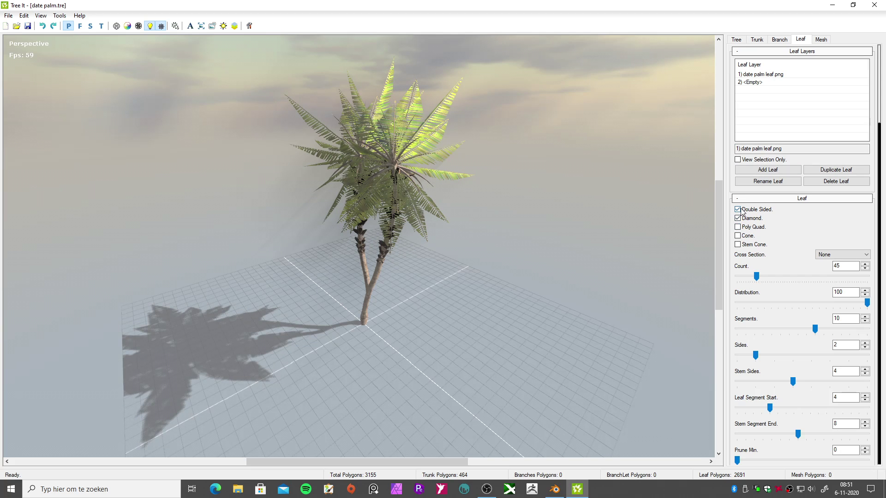
left_click(737, 209)
left_click(737, 209)
left_click(737, 218)
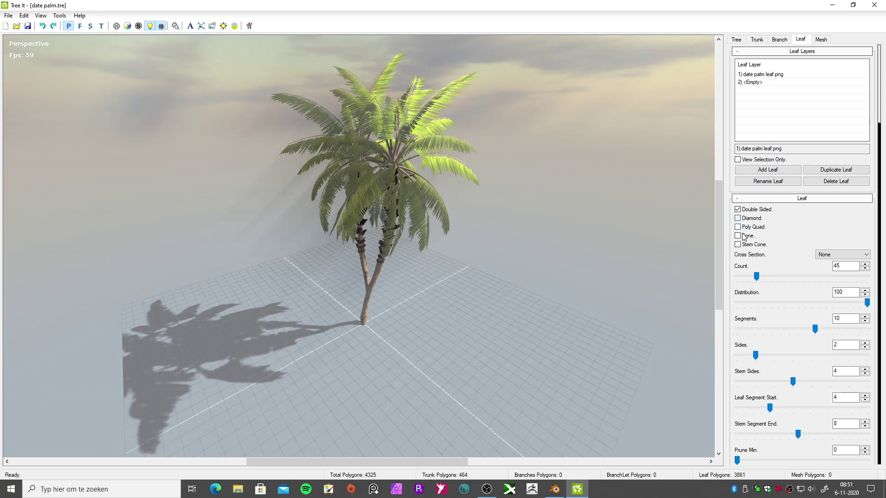
left_click_drag(576, 203, 612, 340)
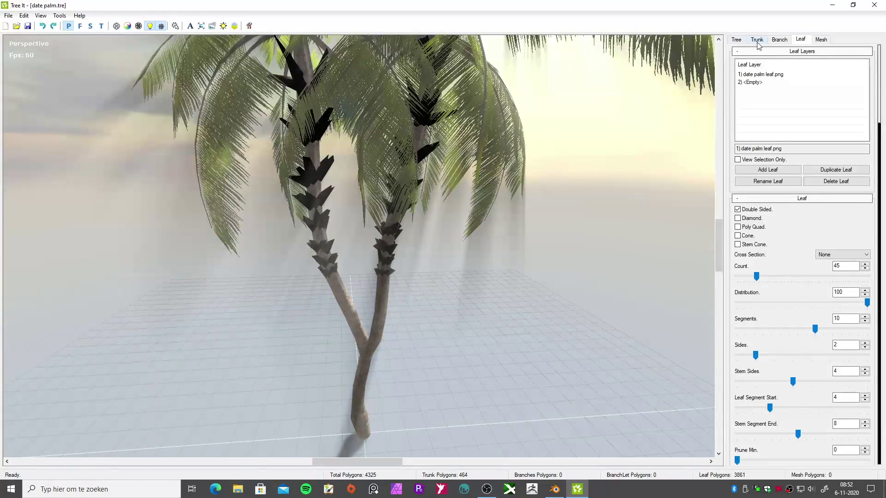
- Try branch counts of 7 and 2 on the date palm, and return the branch count to 0
left_click(779, 40)
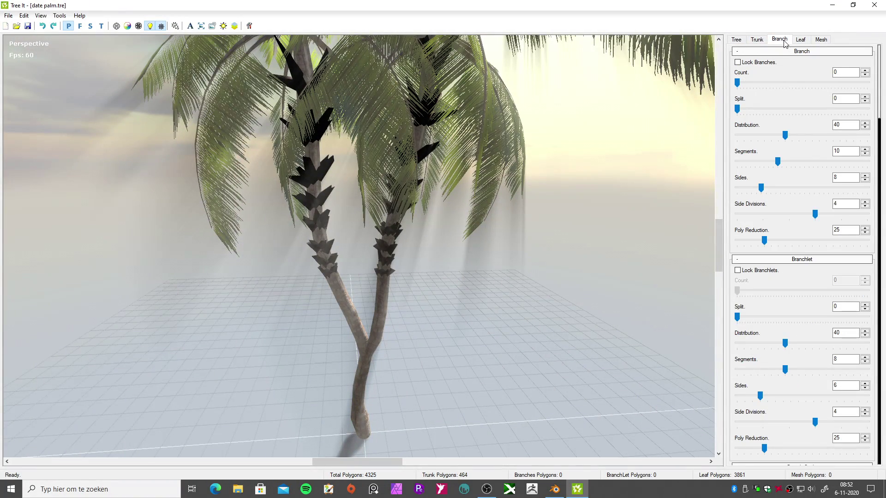
left_click_drag(737, 84, 759, 84)
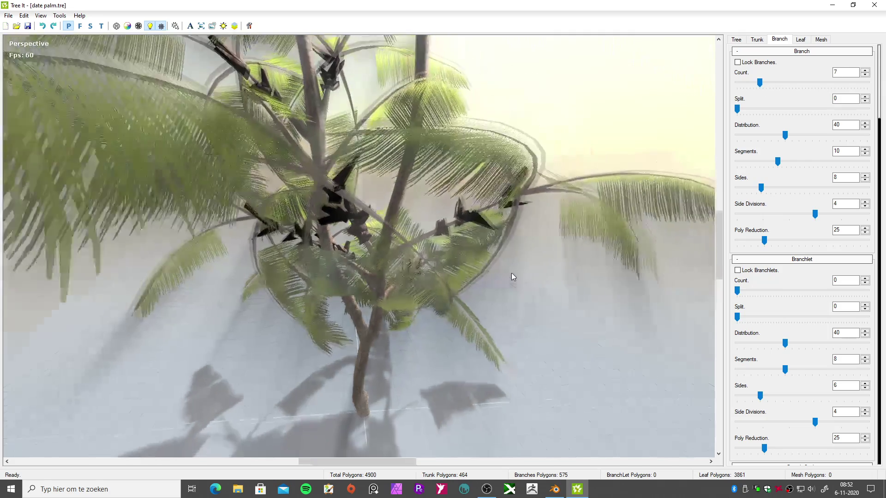
scroll(511, 273, "down", 4)
left_click_drag(507, 273, 444, 148)
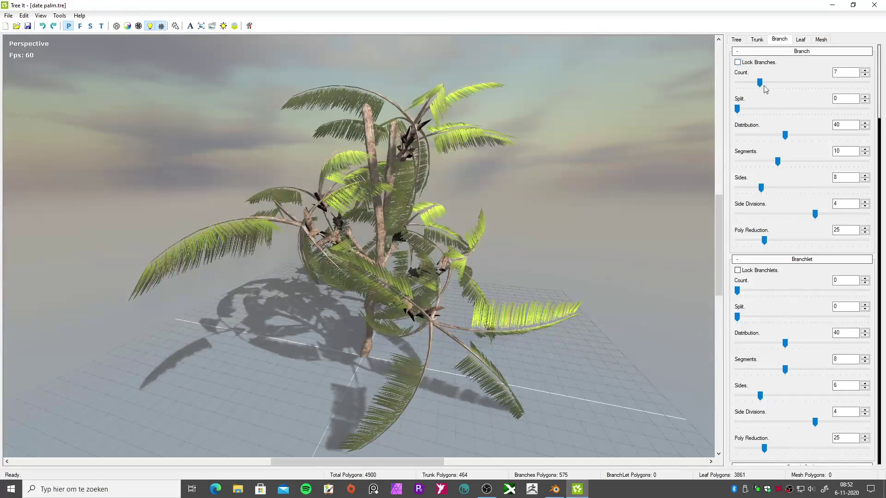
left_click_drag(755, 84, 747, 87)
left_click_drag(534, 236, 303, 227)
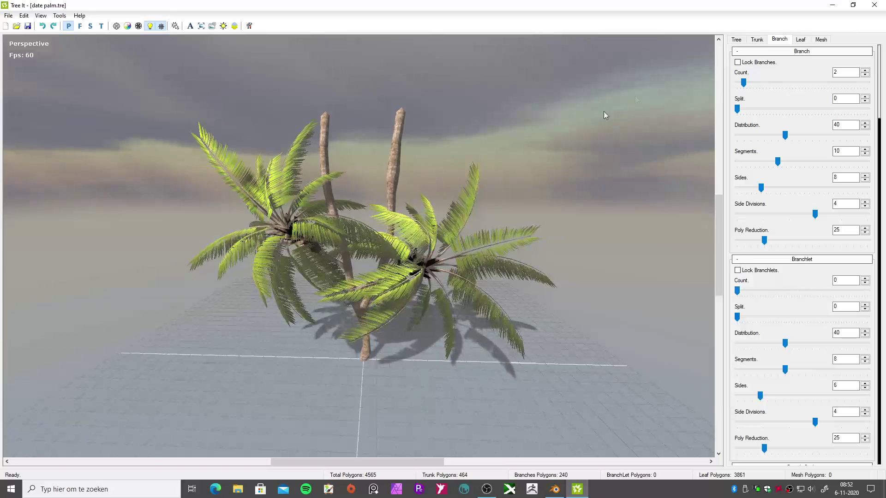
left_click(757, 41)
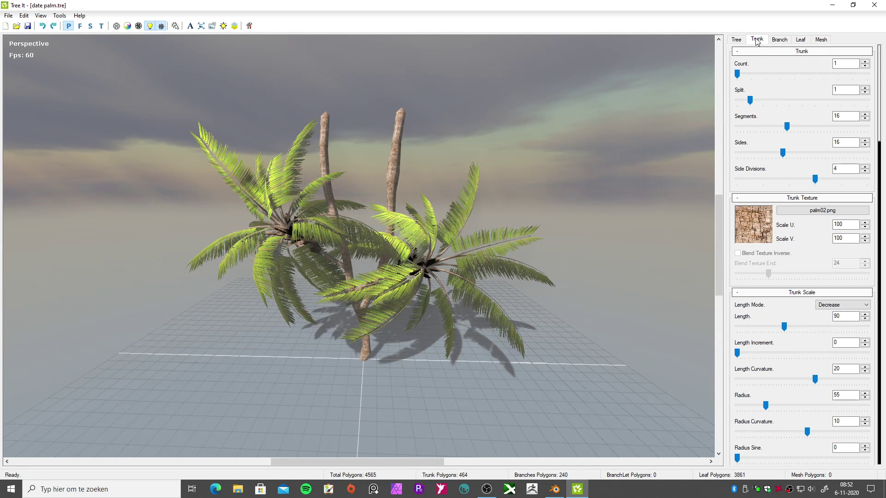
left_click_drag(744, 104, 725, 84)
left_click(779, 40)
left_click_drag(478, 263, 753, 319)
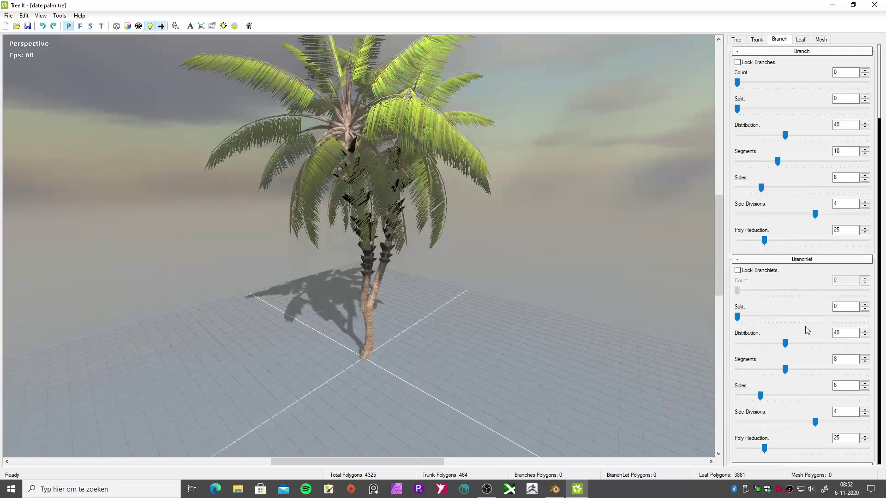
- Set the date palm's branch Crinkliness to 38 in the branch distortion settings
scroll(805, 326, "down", 5)
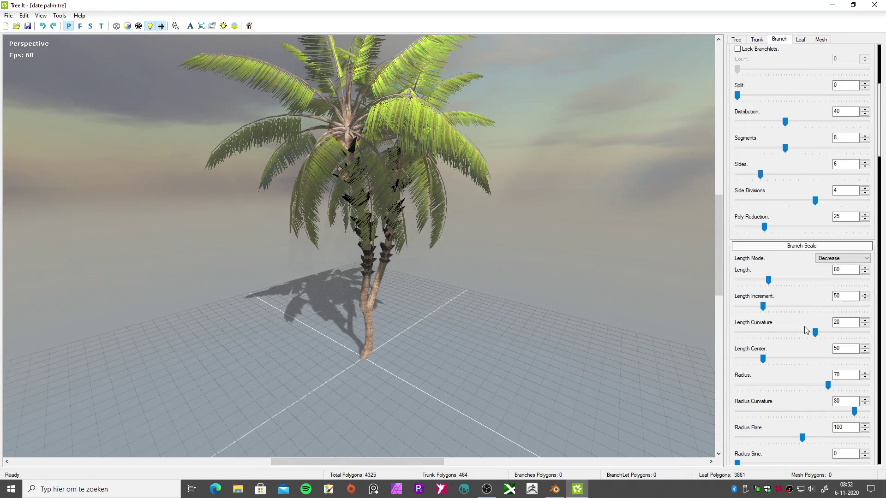
scroll(804, 329, "down", 2)
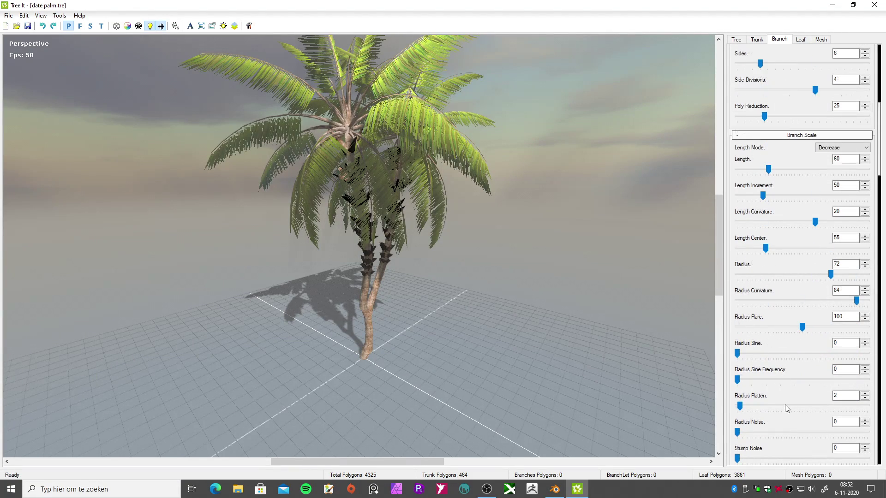
left_click_drag(879, 167, 883, 202)
scroll(821, 306, "down", 3)
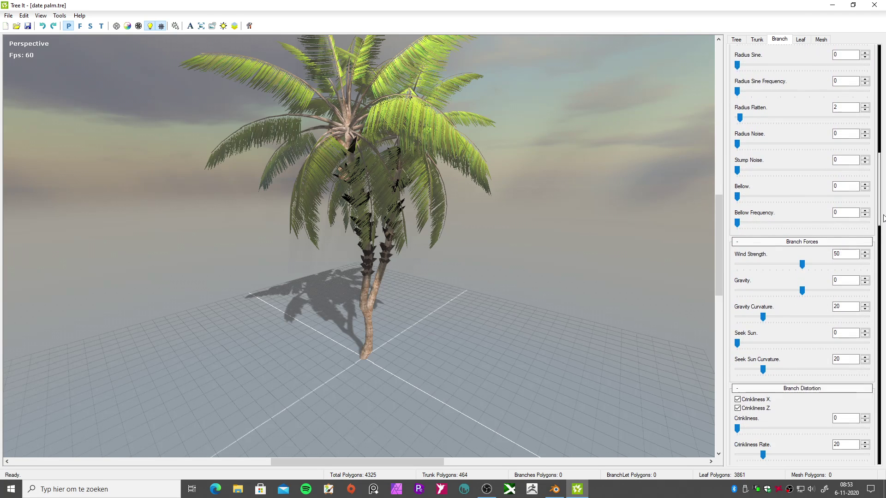
scroll(821, 306, "down", 3)
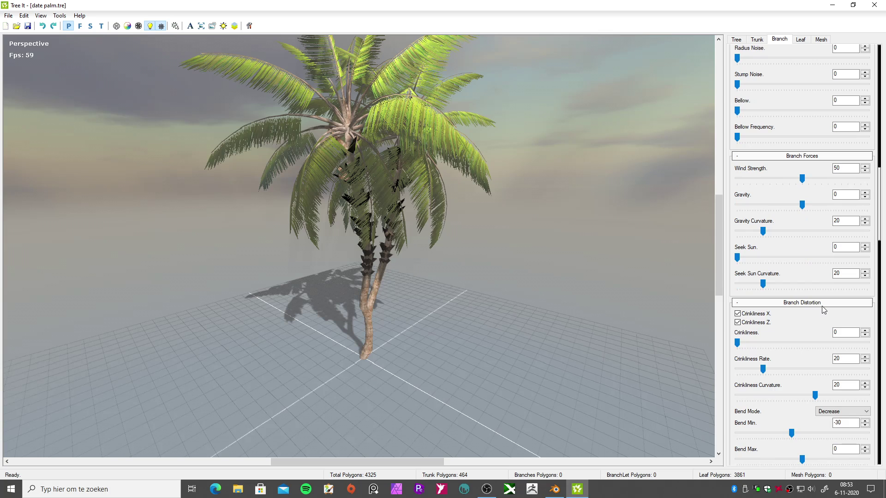
scroll(821, 306, "down", 1)
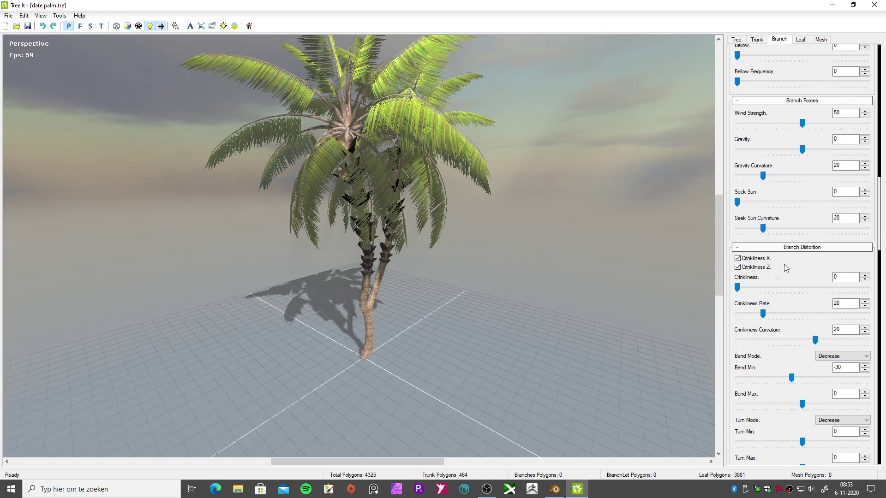
left_click_drag(736, 286, 786, 289)
left_click_drag(504, 254, 512, 273)
- Set the branch Bend/Turn Inverse to 22 and look through the twist and position settings that follow
scroll(805, 354, "down", 8)
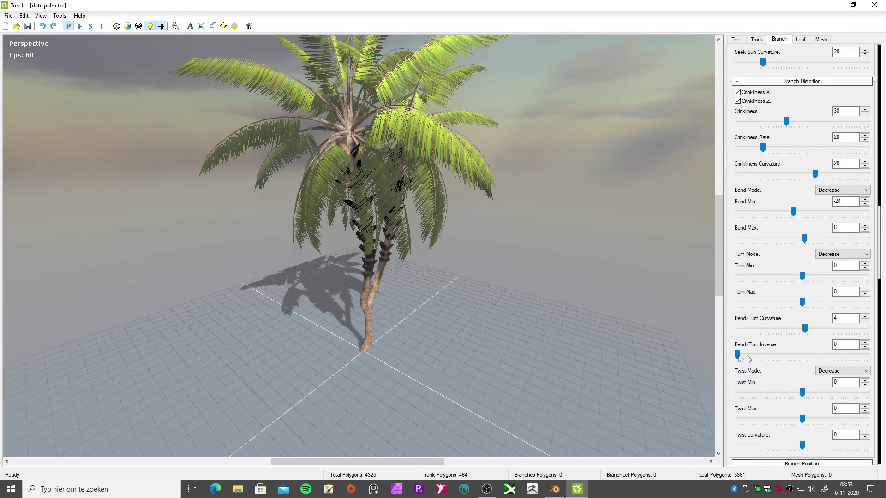
left_click_drag(737, 357, 766, 362)
left_click_drag(610, 383, 245, 264)
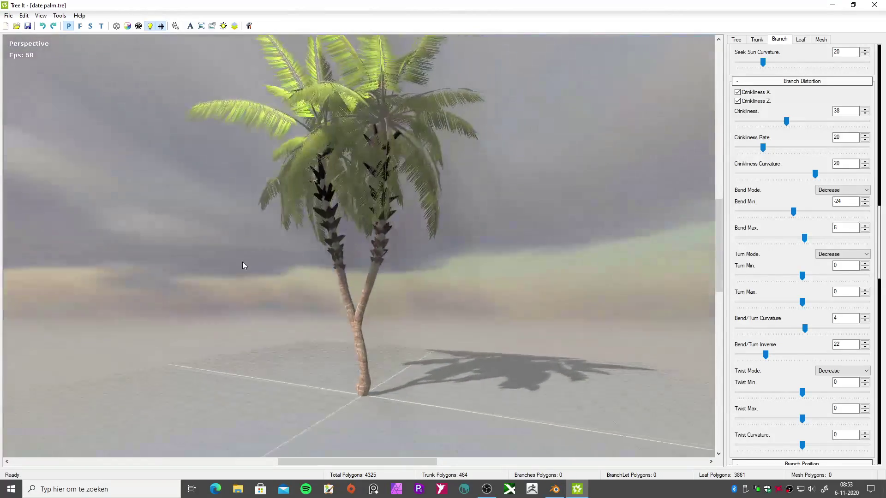
scroll(780, 362, "down", 3)
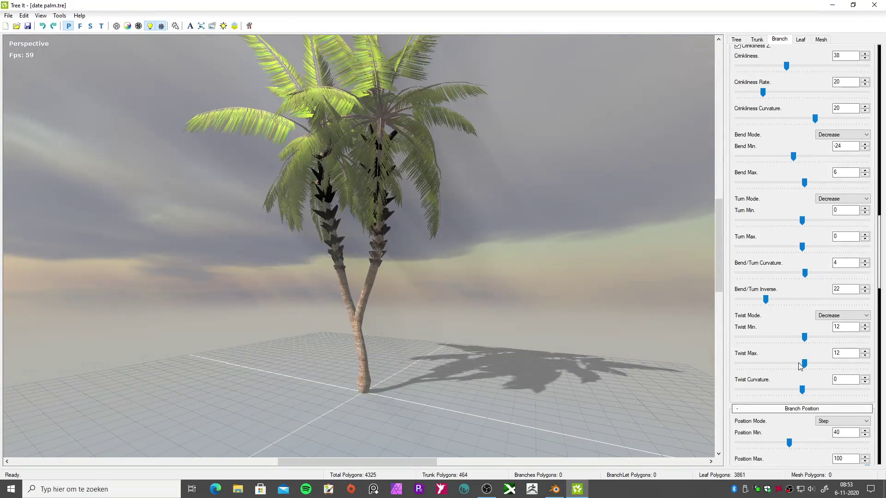
scroll(800, 366, "down", 7)
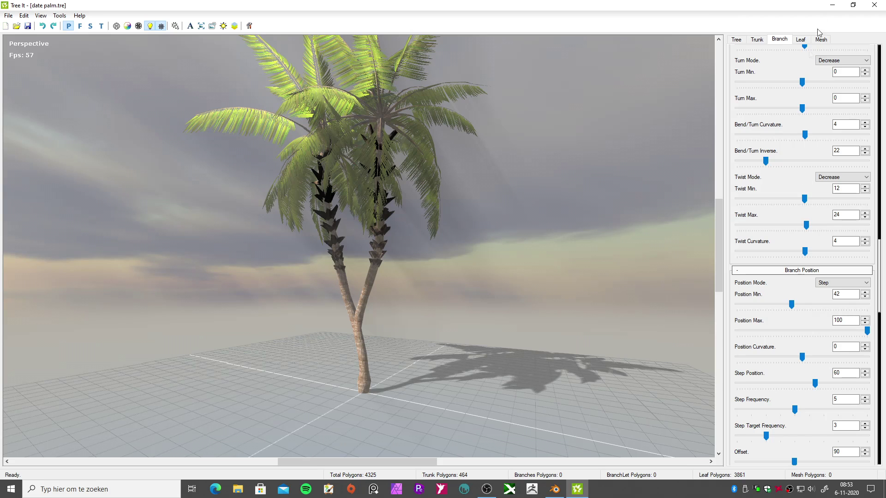
- Replace the transmission map of the date palm leaf layer with leaf tropical_t.png and apply it
left_click(801, 40)
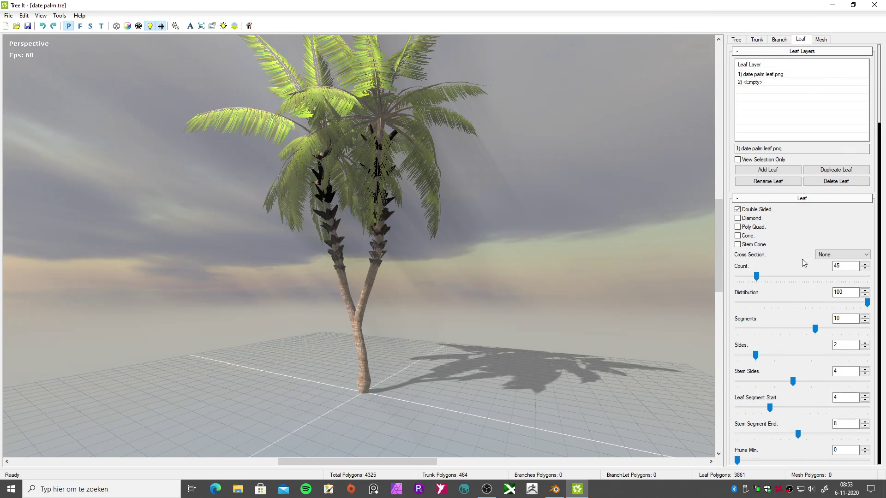
scroll(802, 259, "down", 10)
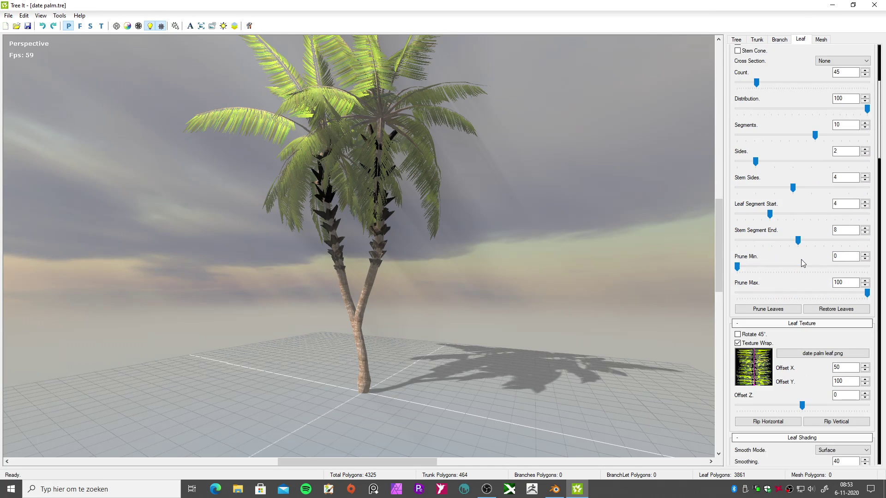
left_click(822, 354)
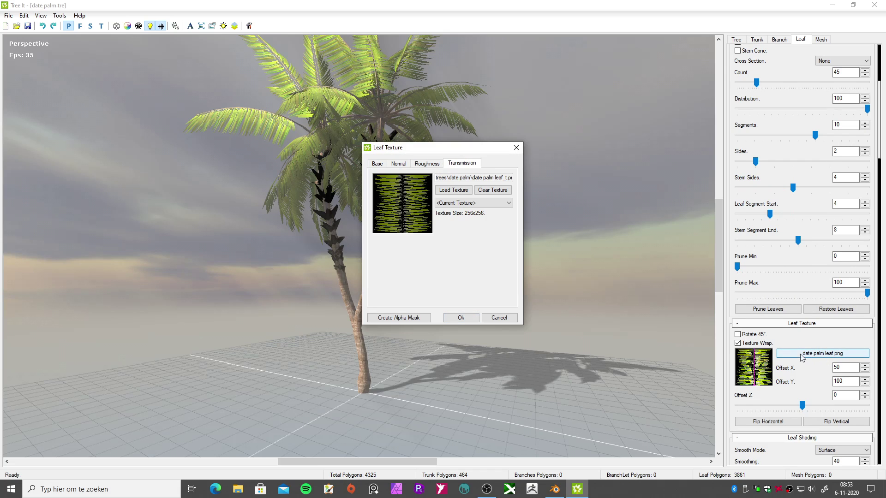
left_click(459, 204)
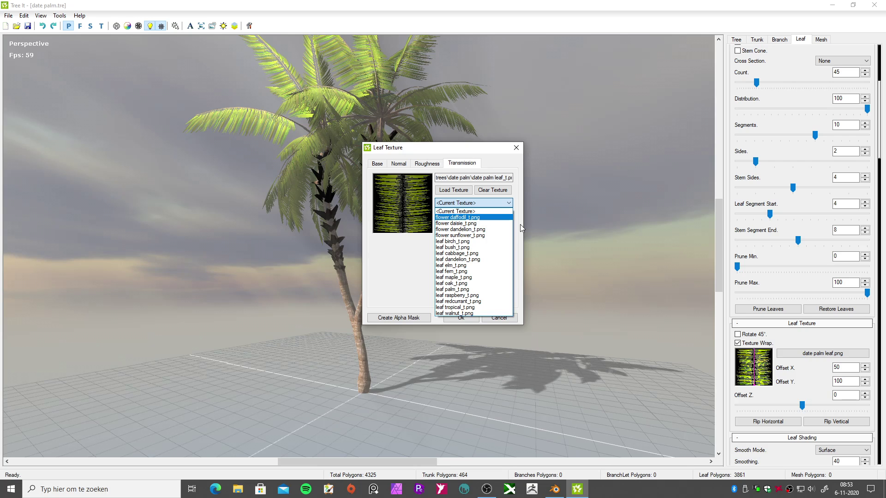
left_click(470, 307)
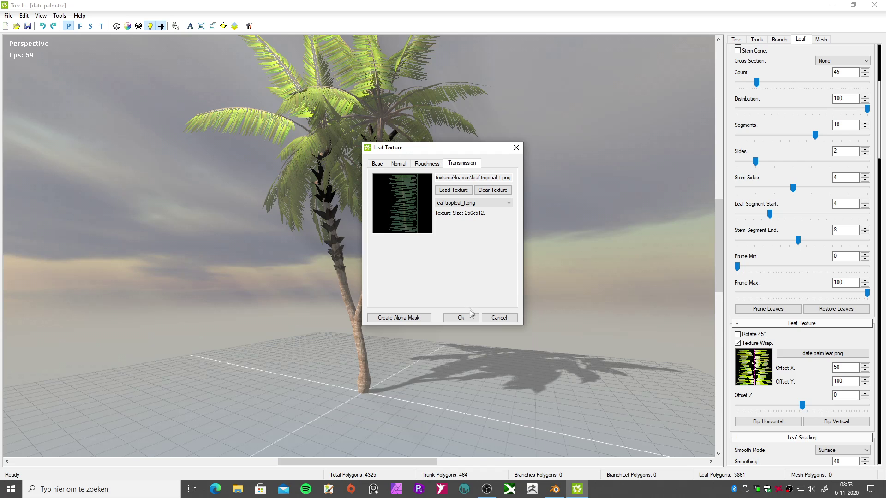
left_click(461, 318)
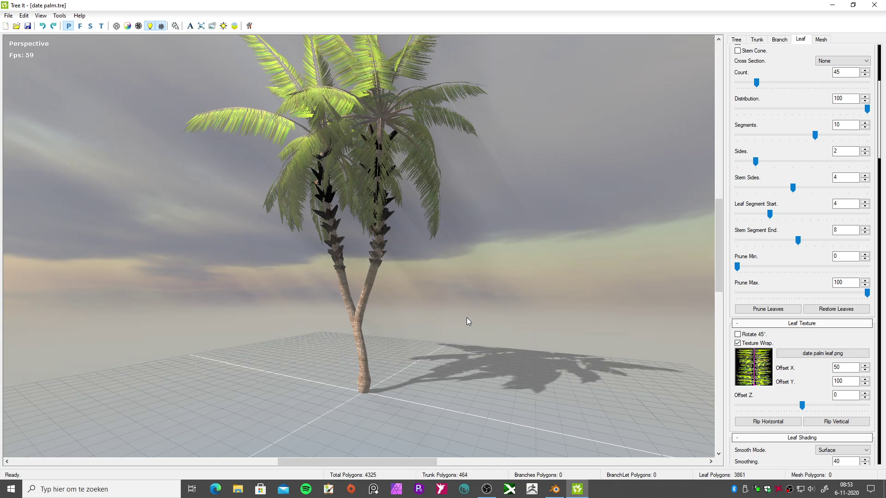
- Reopen the leaf texture settings and choose leaf tropical.png as the leaf's base texture
scroll(805, 366, "down", 1)
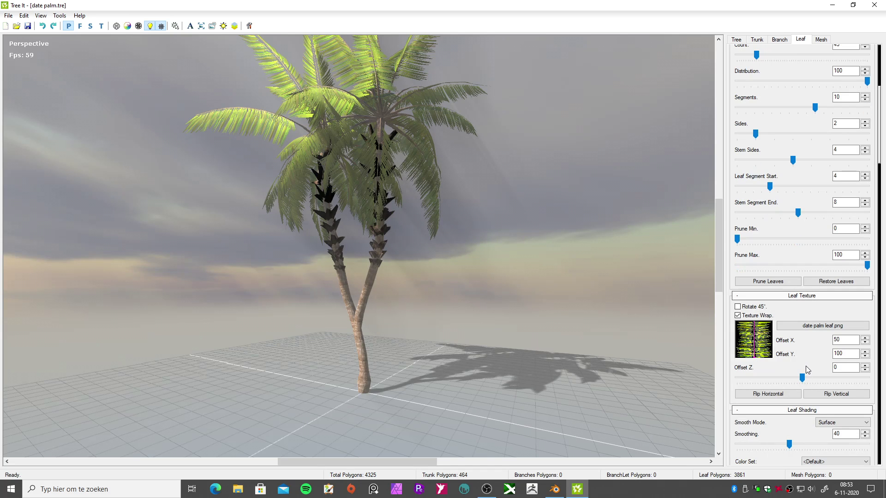
left_click(803, 327)
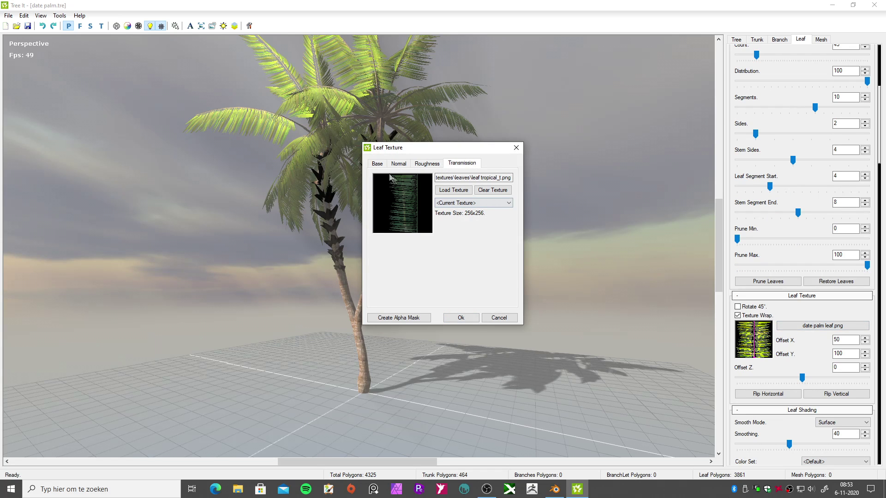
left_click(377, 164)
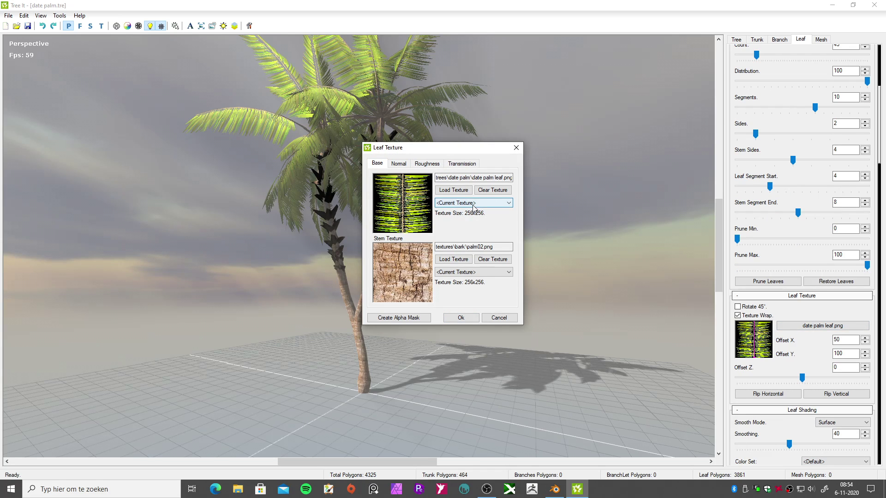
left_click(487, 207)
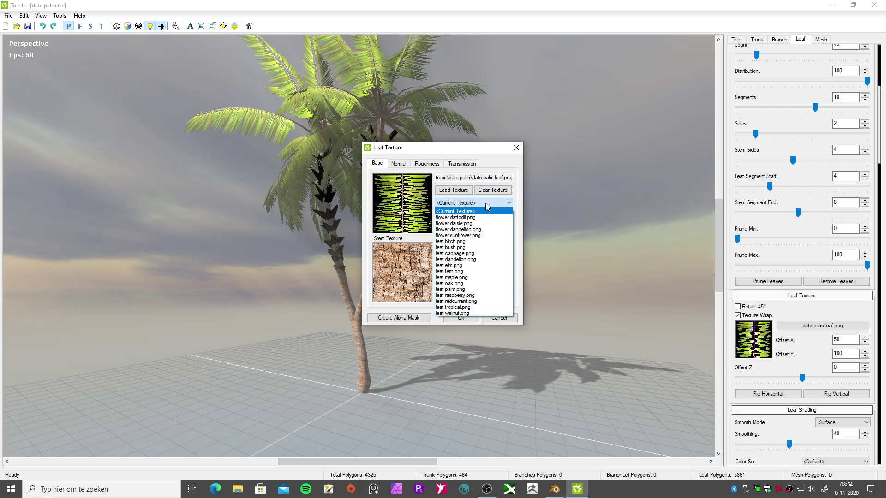
left_click(473, 307)
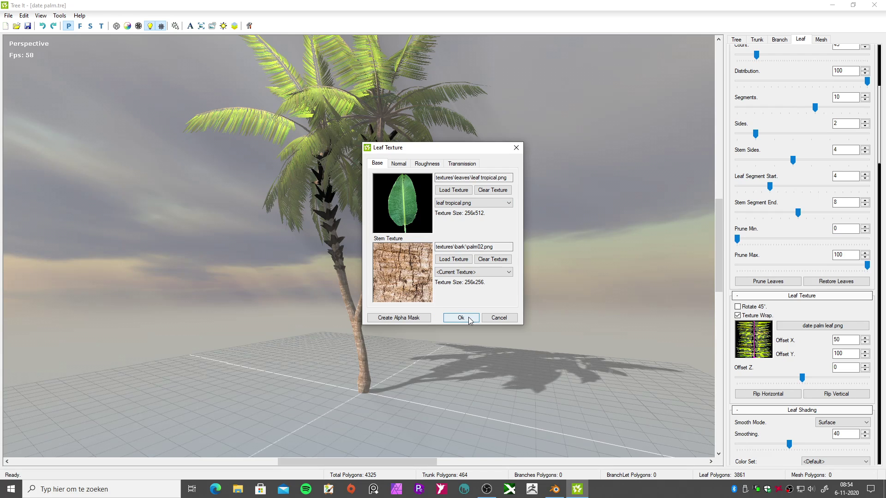
- Choose leaf tropical_n.png as the leaf's normal map and leaf tropical_s.png as its roughness map
left_click(400, 164)
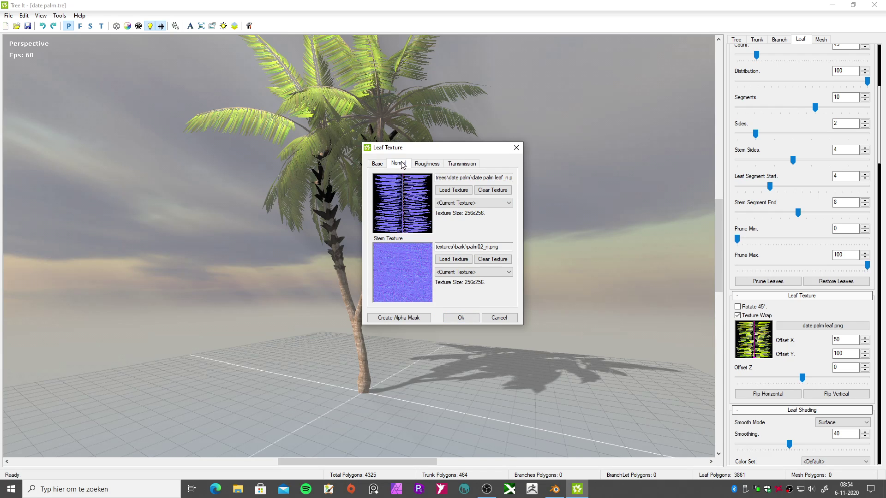
left_click(475, 203)
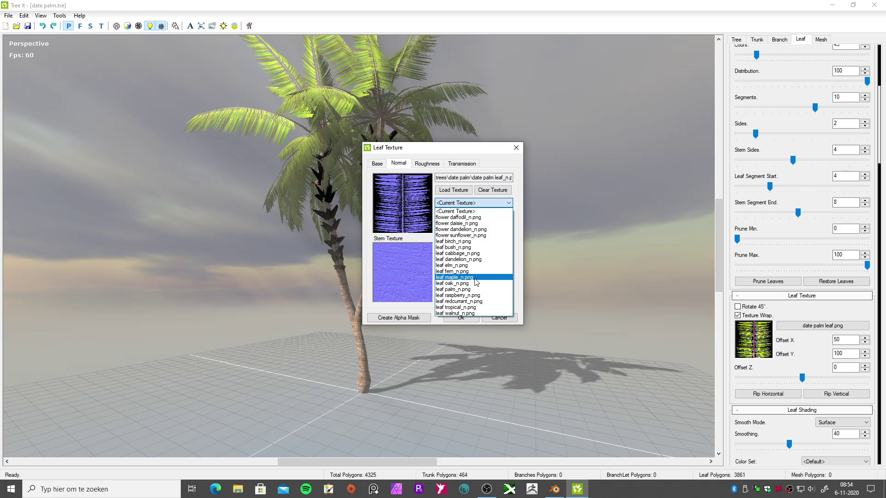
left_click(468, 307)
left_click(427, 164)
left_click(461, 203)
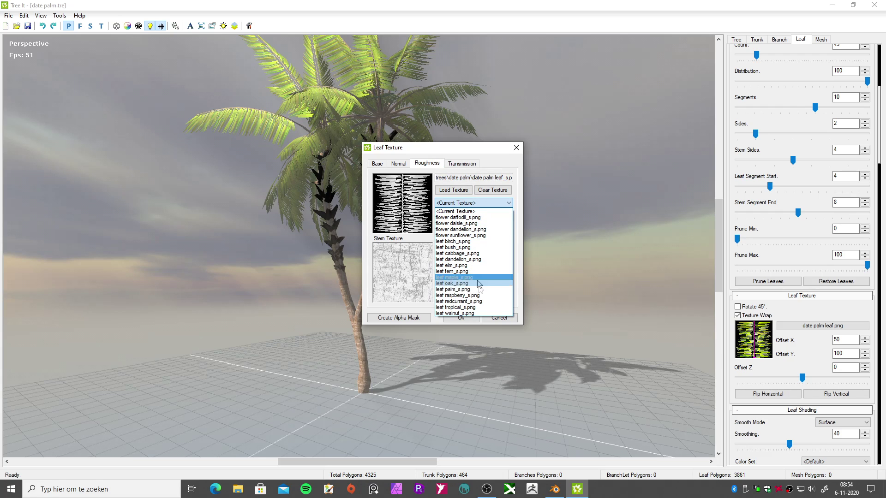
left_click(474, 308)
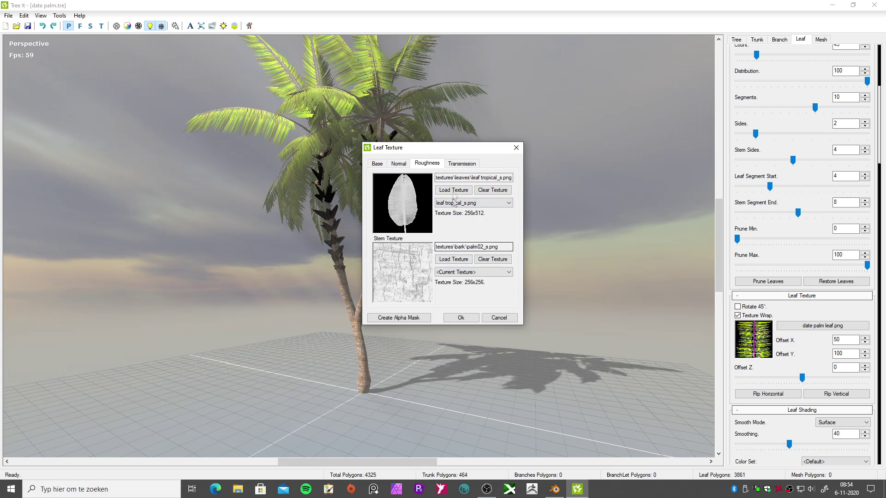
- Reassign leaf tropical_t.png as the leaf's transmission map and apply the full tropical texture set to the palm
left_click(455, 164)
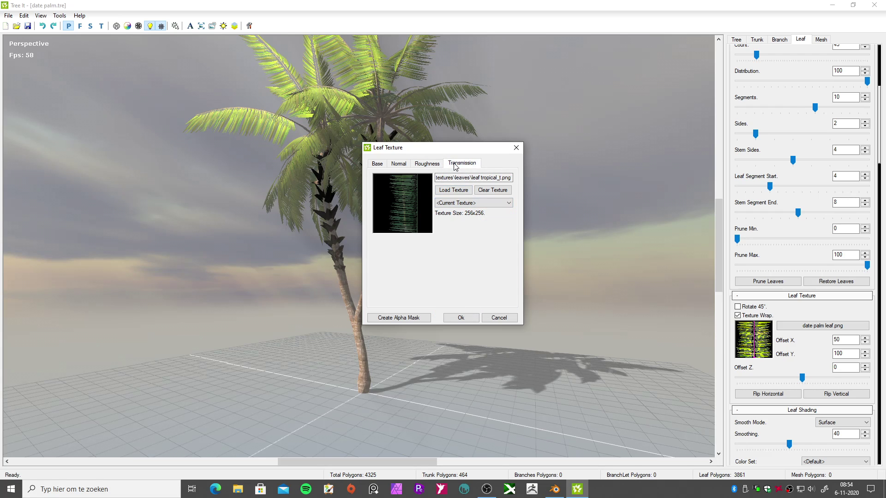
left_click(467, 204)
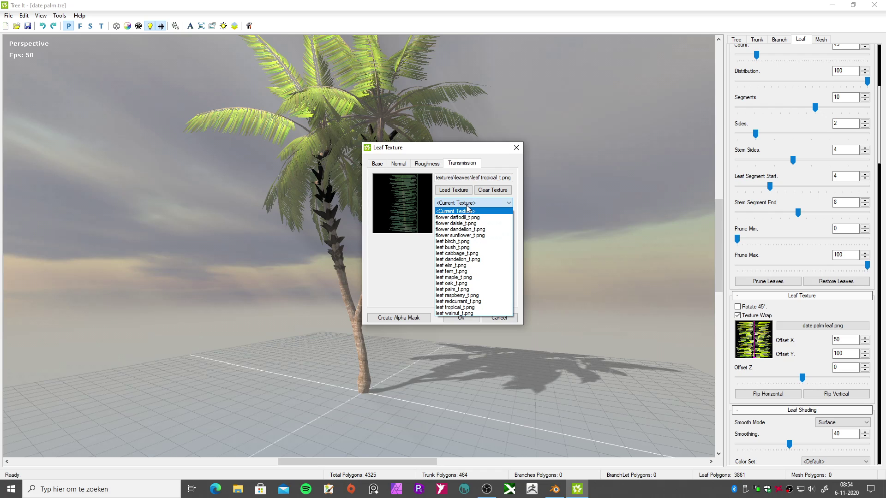
left_click(478, 307)
left_click(472, 317)
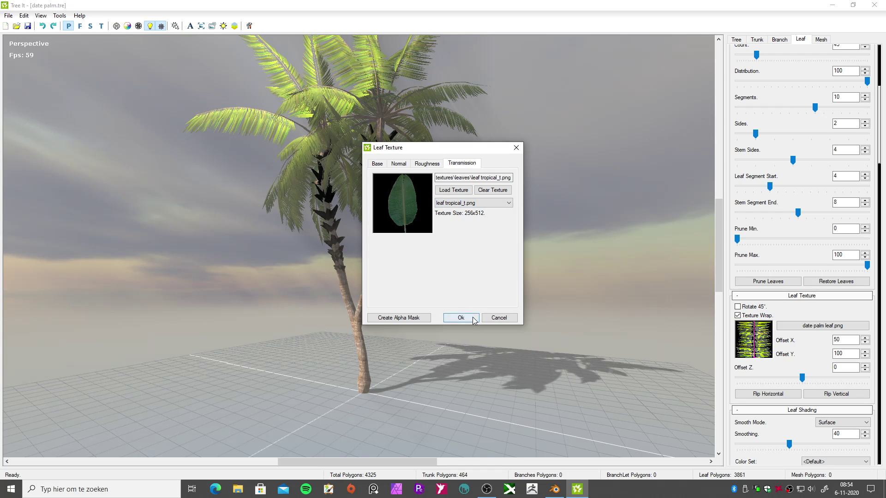
scroll(477, 243, "down", 2)
left_click_drag(477, 242, 532, 315)
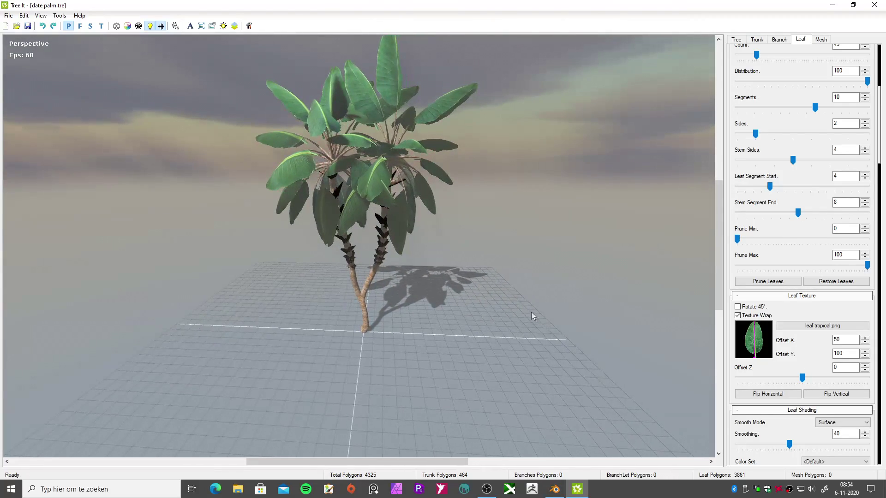
- Export the tree as a Wavefront OBJ named tropicaltree to the Foliage folder of the magical portal project on the desktop
left_click(8, 15)
mouse_move(45, 92)
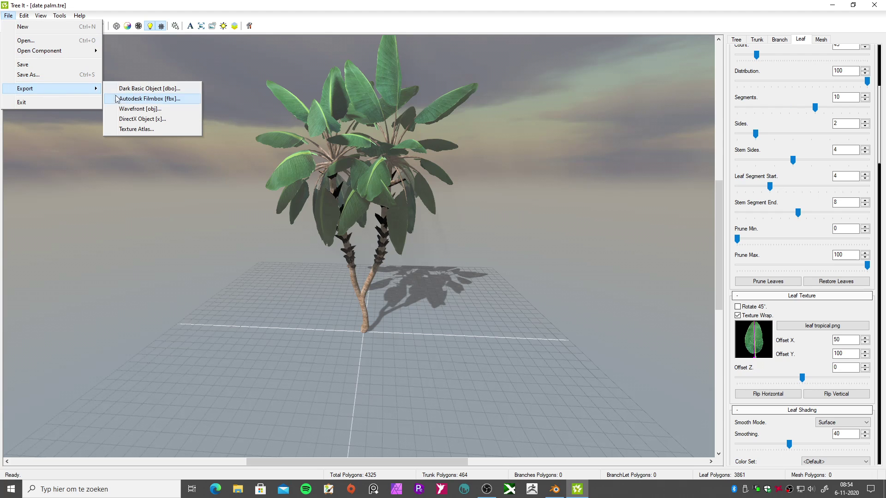
left_click(125, 109)
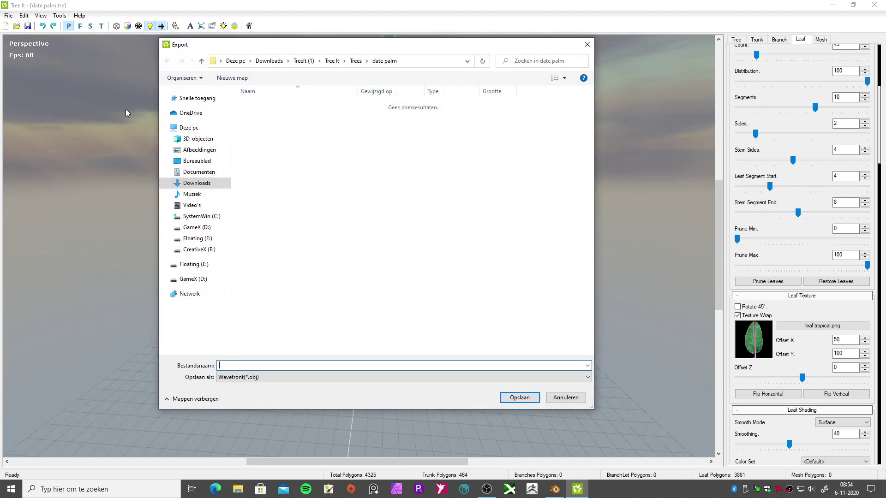
left_click(204, 162)
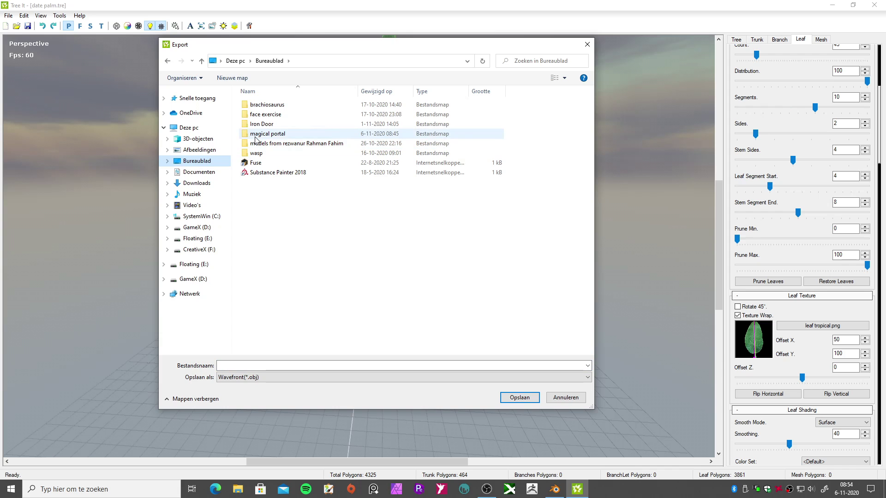
double_click(259, 135)
left_click(326, 124)
double_click(325, 124)
left_click(279, 365)
type("tropicaltree")
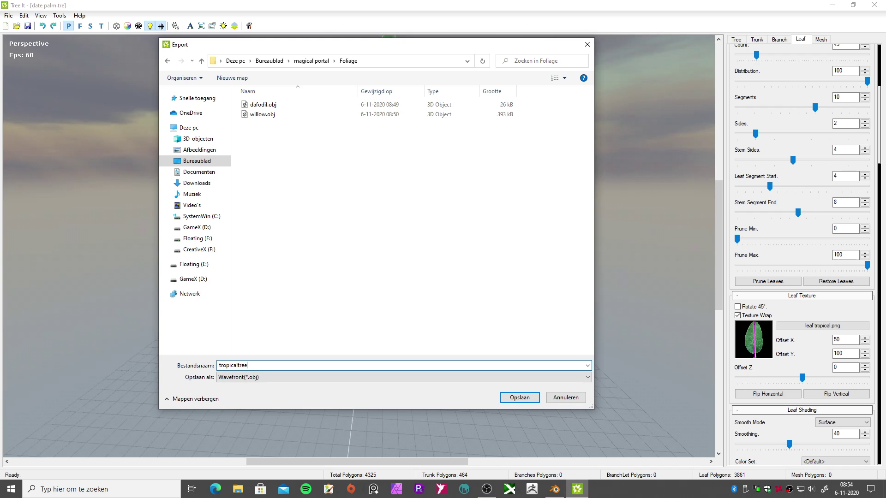
key("Return")
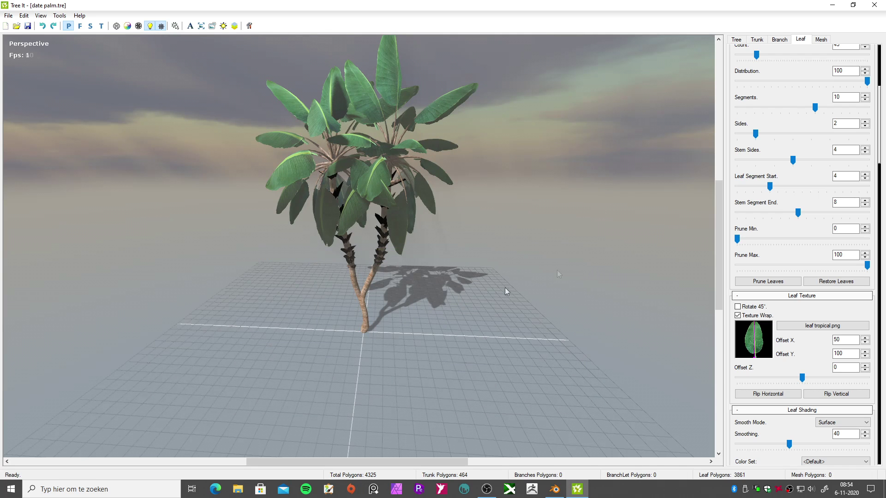
- Open flower.tre from the flower folder of the sample trees
left_click(16, 26)
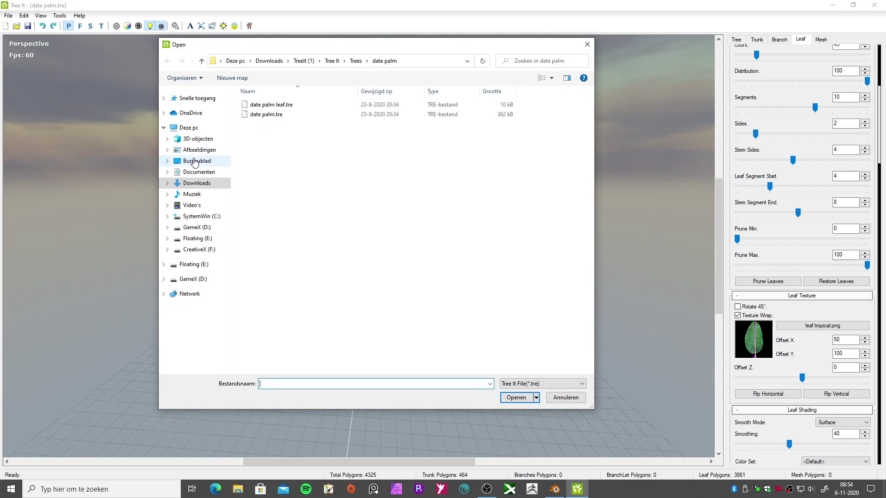
left_click(202, 61)
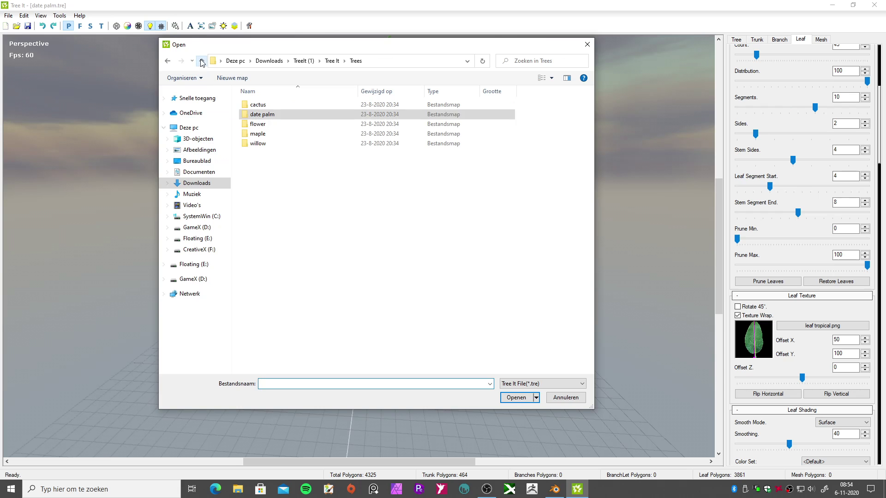
double_click(259, 124)
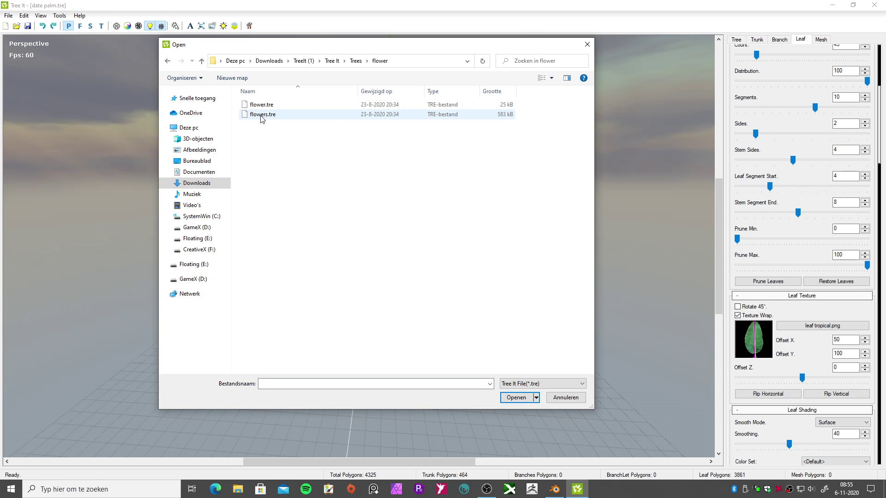
double_click(261, 105)
- Make the flower daffodil.png leaf layer double sided
scroll(399, 277, "up", 5)
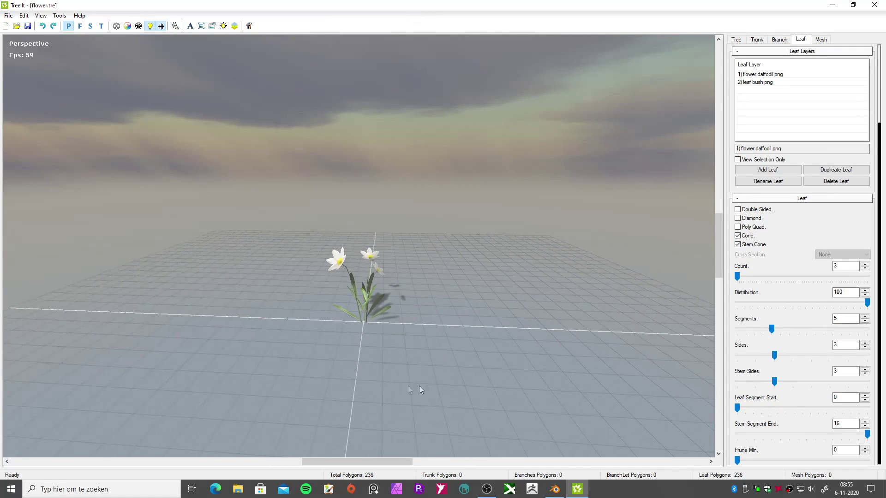
scroll(431, 265, "up", 5)
left_click_drag(415, 367, 480, 399)
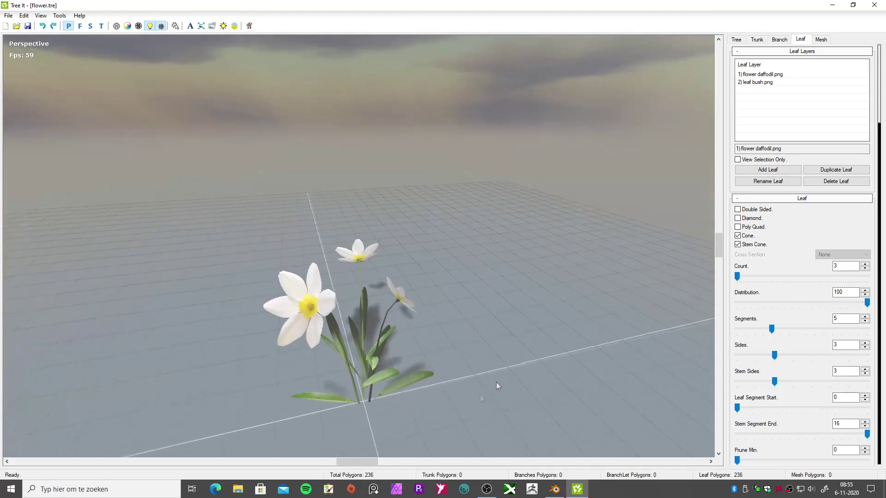
left_click(738, 210)
left_click_drag(552, 302, 573, 290)
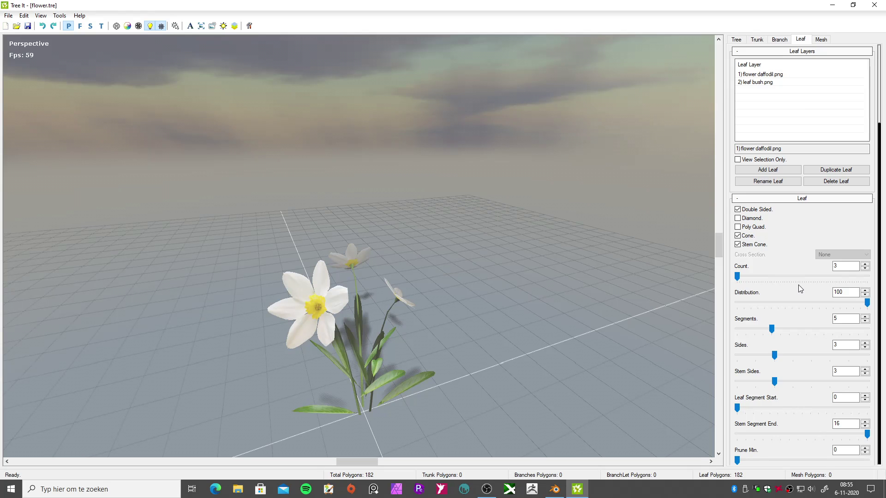
- Open the flower layer's leaf texture settings and choose flower daisie.png as its base texture
scroll(798, 284, "down", 4)
left_click(815, 382)
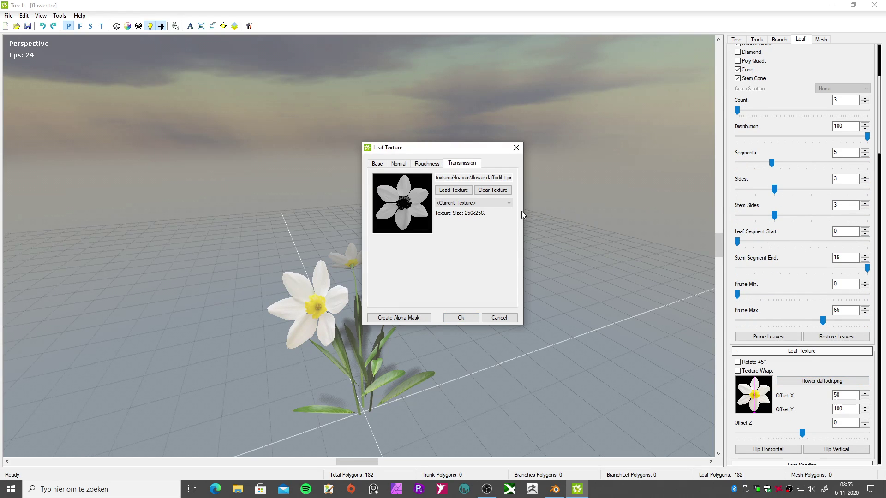
left_click(378, 164)
left_click(488, 203)
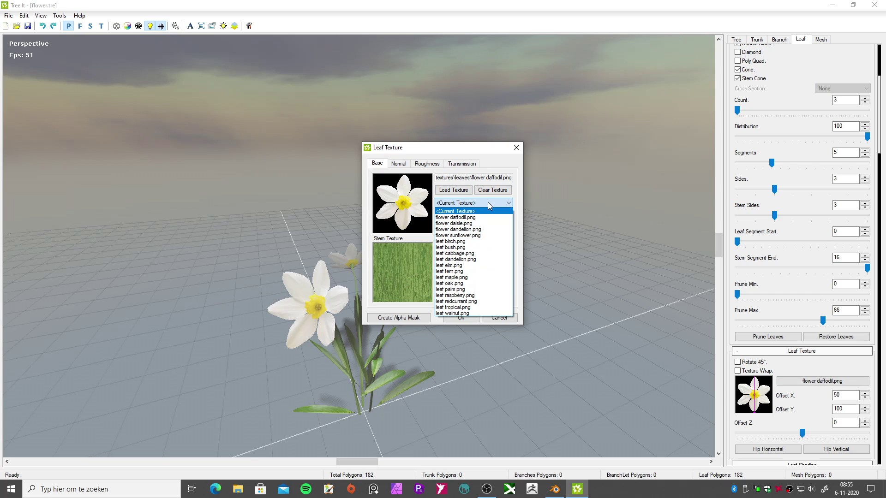
left_click(468, 223)
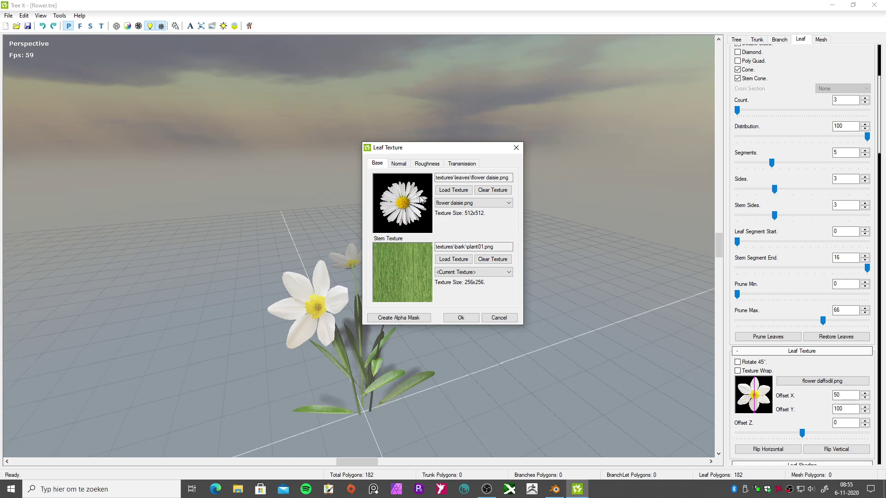
- Choose flower daisie_n.png as the flower's normal map and flower daisie_s.png as its roughness map
left_click(398, 163)
left_click(471, 203)
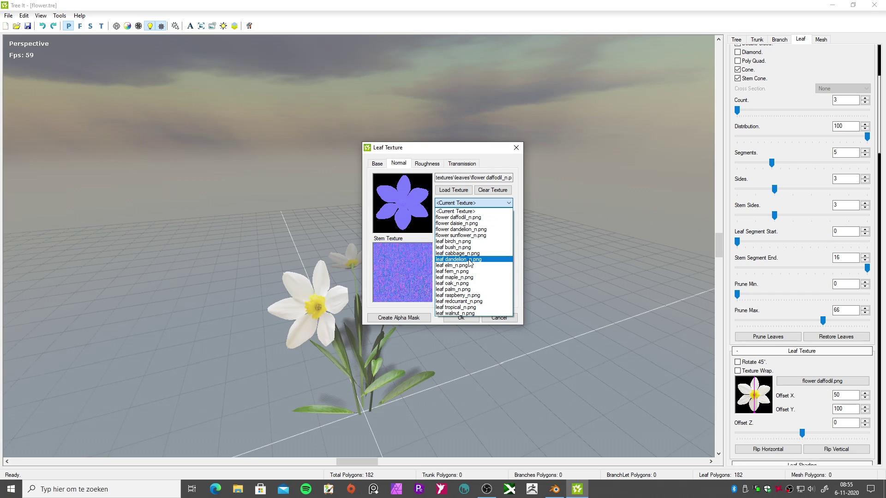
left_click(466, 224)
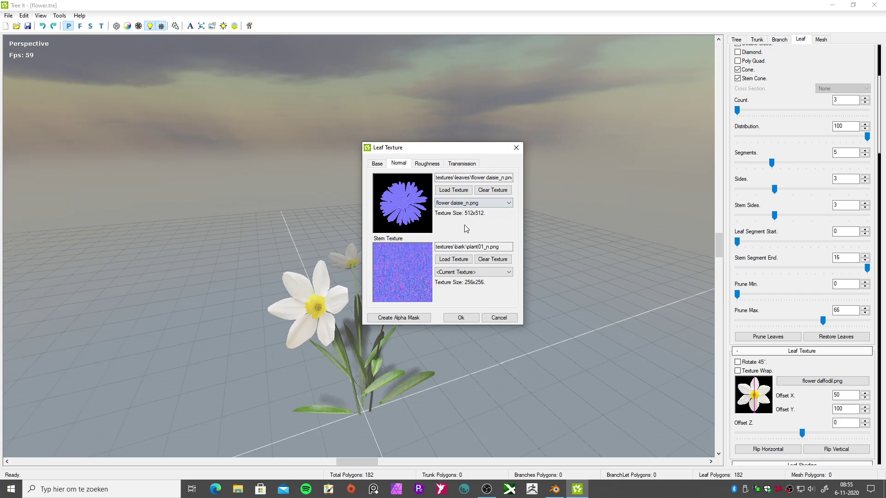
left_click(426, 163)
left_click(461, 203)
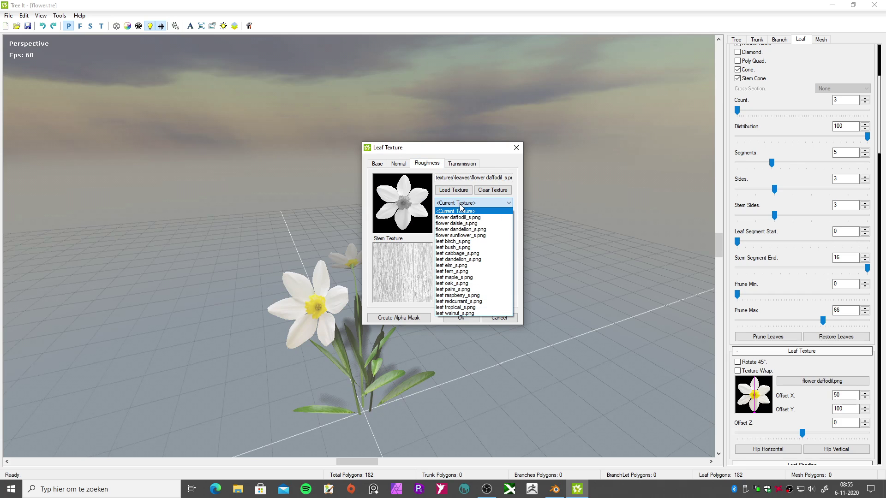
left_click(468, 224)
- Choose flower daisie_t.png as the flower's transmission map and apply the daisy texture set
left_click(462, 164)
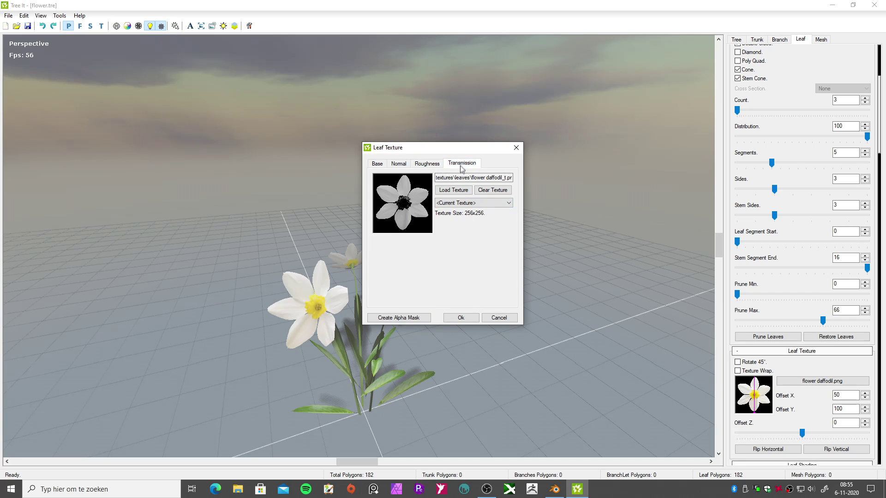
left_click(464, 204)
left_click(469, 225)
left_click(464, 317)
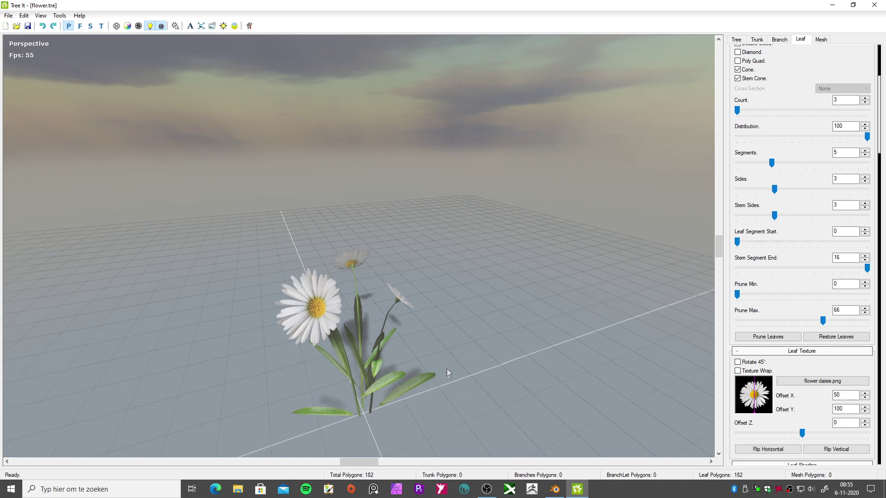
- Export the plant as a Wavefront OBJ named daisy to the Foliage folder of the magical portal project on the desktop
scroll(447, 372, "up", 3)
left_click_drag(429, 369, 407, 263)
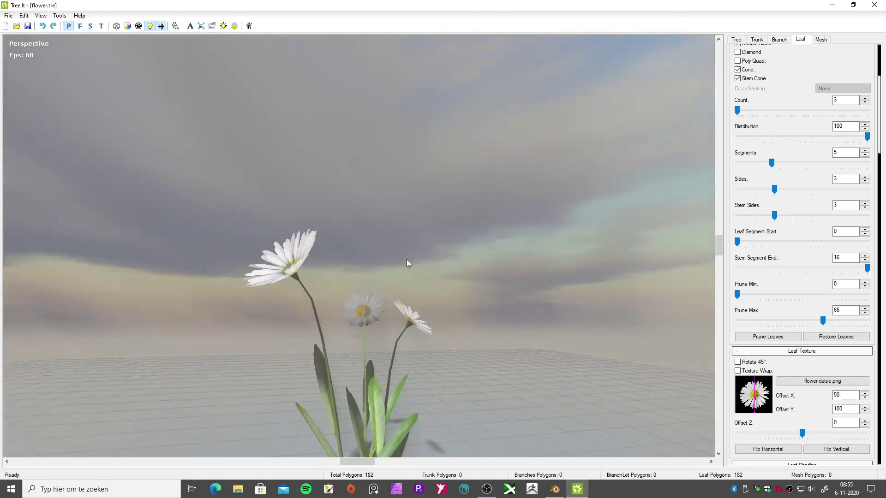
left_click(9, 17)
mouse_move(21, 88)
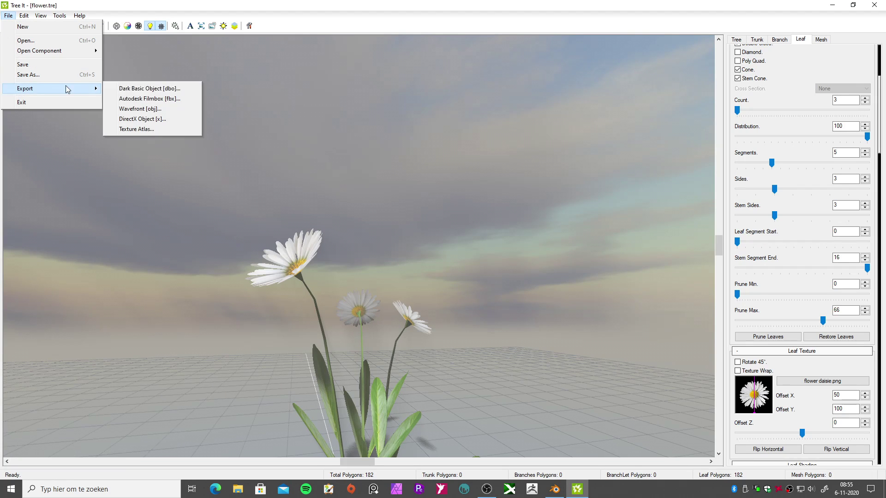
left_click(142, 110)
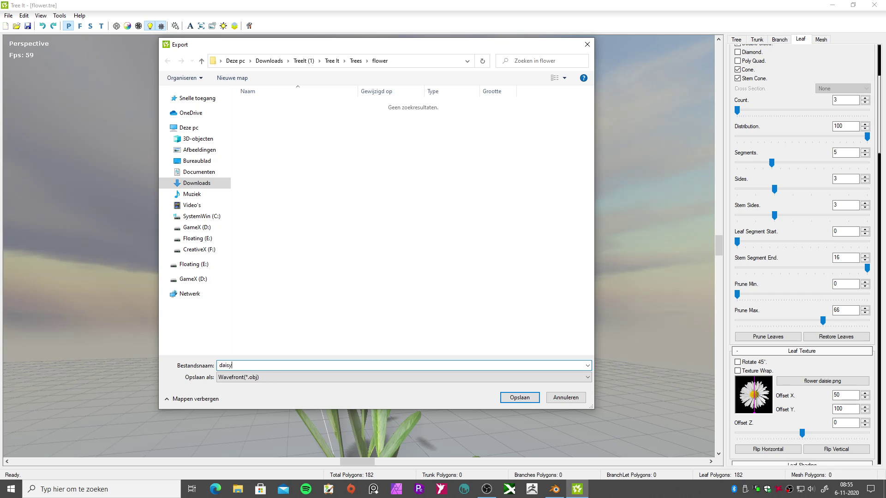
left_click(199, 161)
double_click(267, 134)
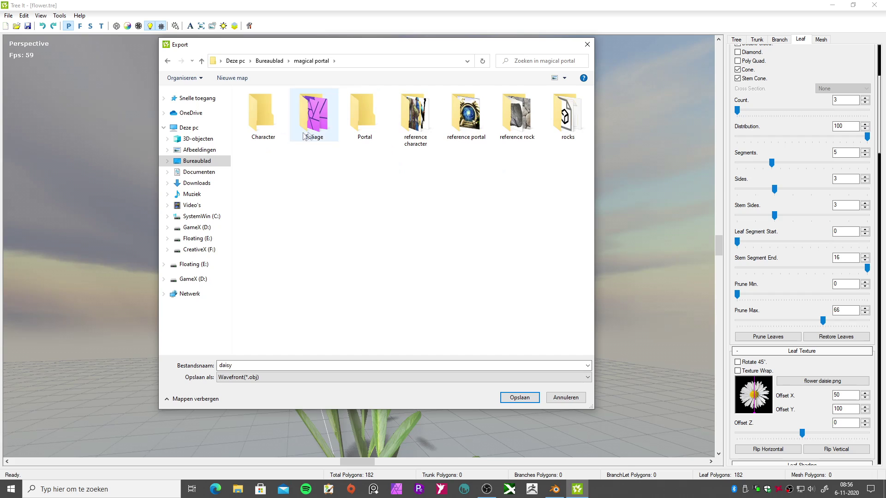
double_click(330, 118)
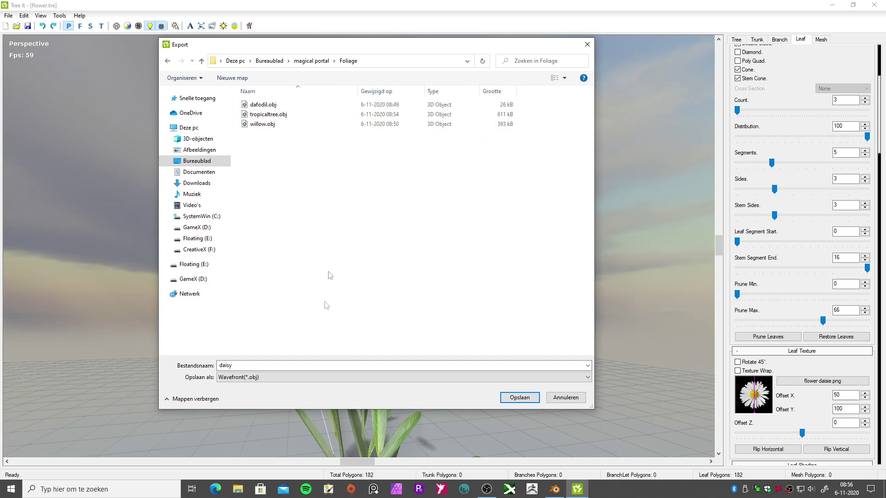
double_click(279, 365)
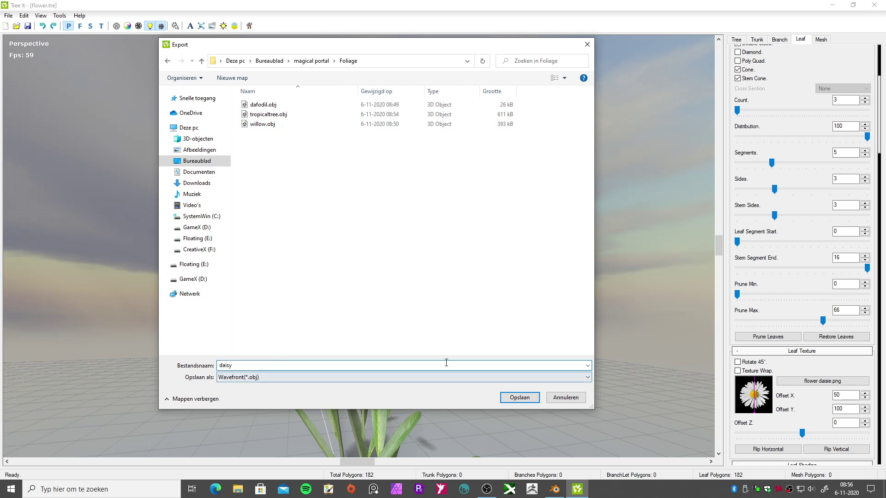
left_click(514, 397)
- Reopen the flower layer's leaf texture settings and choose flower dandelion.png as its base texture
scroll(450, 281, "down", 5)
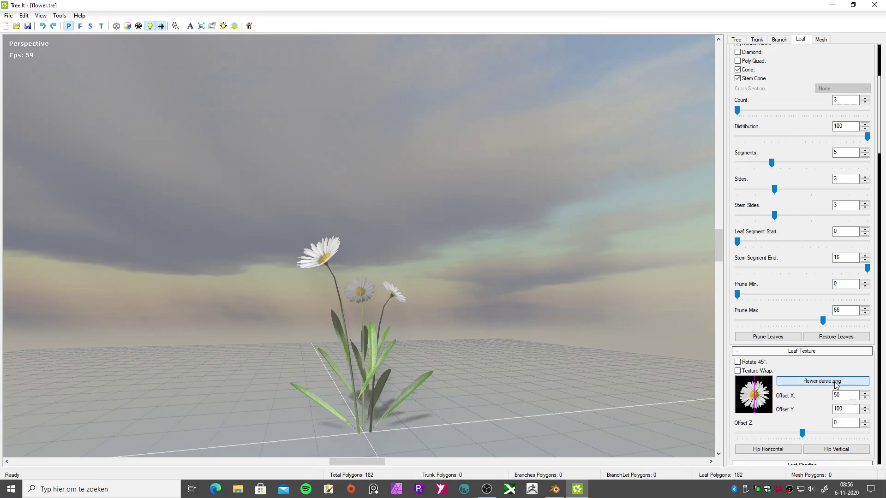
left_click(828, 381)
left_click(377, 164)
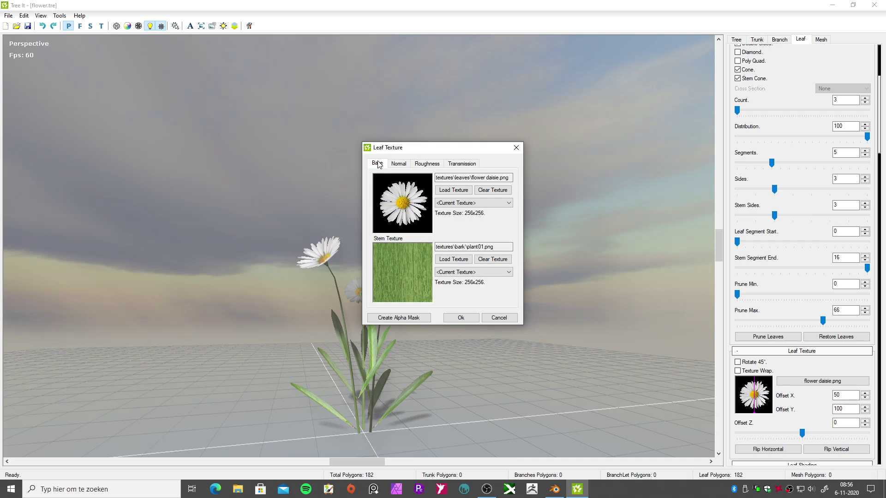
left_click(447, 203)
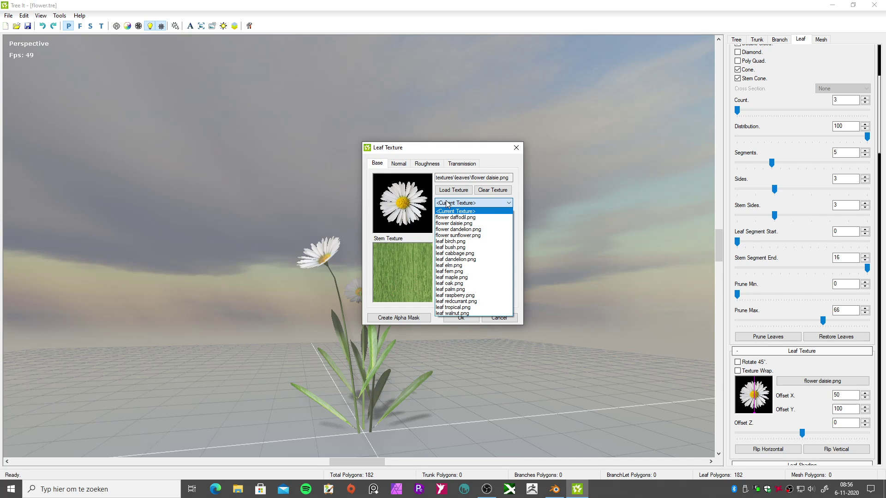
left_click(467, 229)
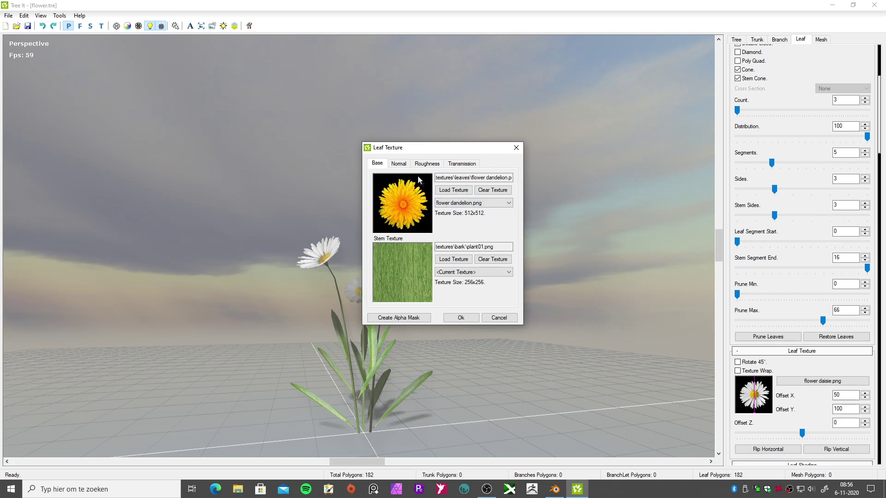
- Choose flower dandelion_n.png as the flower's normal map and flower dandelion_s.png as its roughness map
left_click(399, 164)
left_click(458, 205)
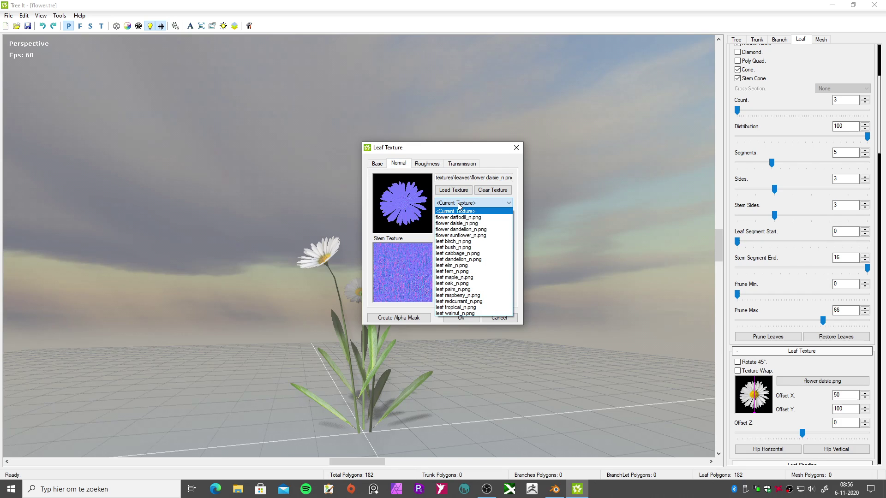
left_click(463, 228)
left_click(428, 164)
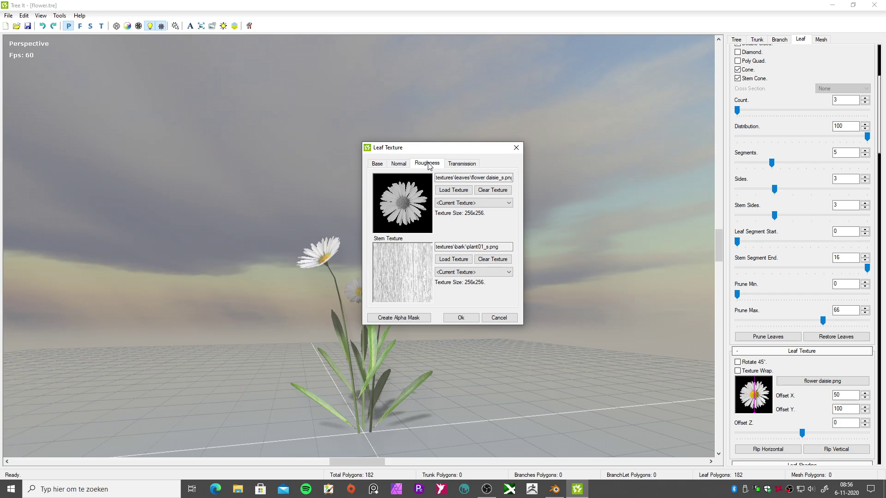
left_click(460, 205)
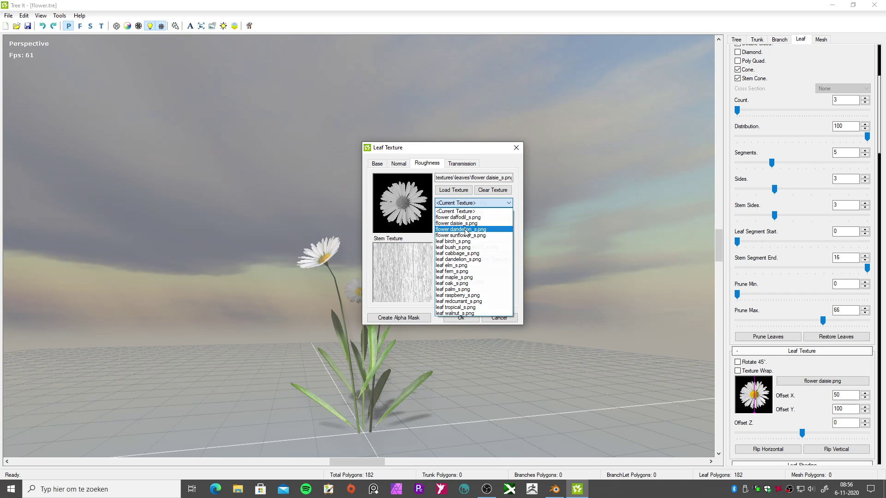
left_click(465, 227)
- Choose flower dandelion_t.png as the flower's transmission map and apply the dandelion texture set
left_click(459, 164)
left_click(465, 205)
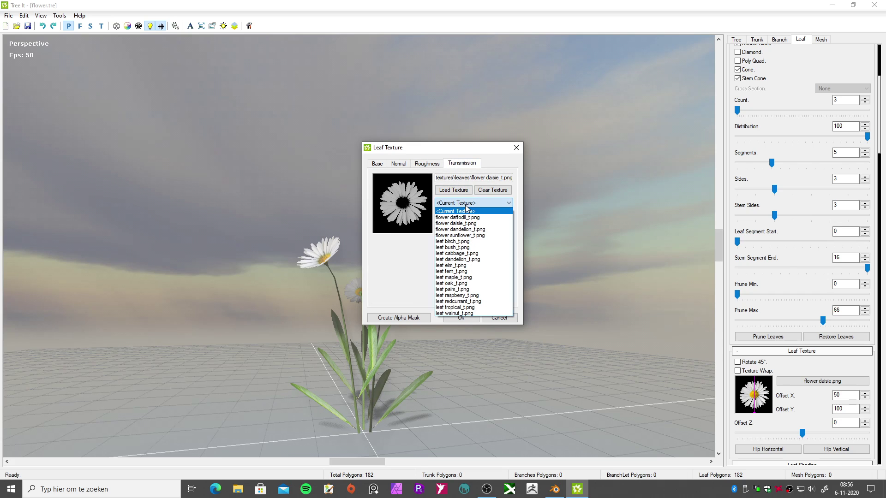
left_click(469, 228)
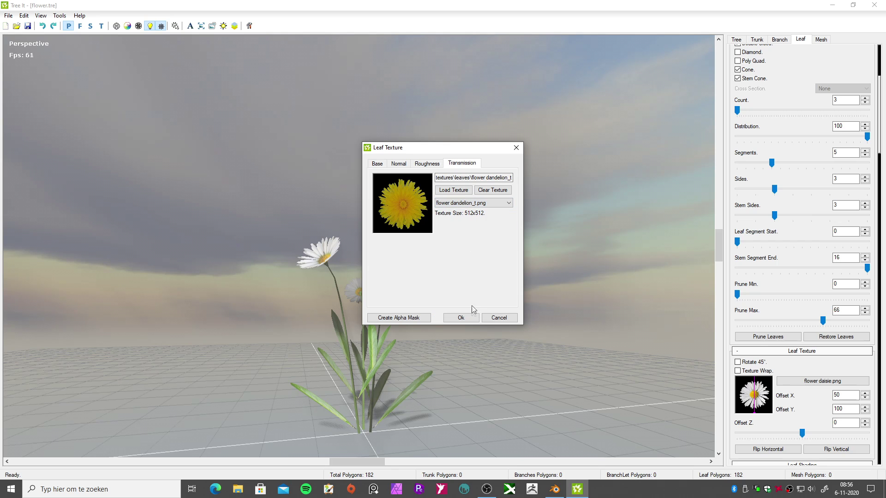
left_click(462, 317)
- Export the dandelion plant as a Wavefront OBJ named dandelion to the Foliage folder of the magical portal project on the desktop
left_click_drag(473, 333, 442, 336)
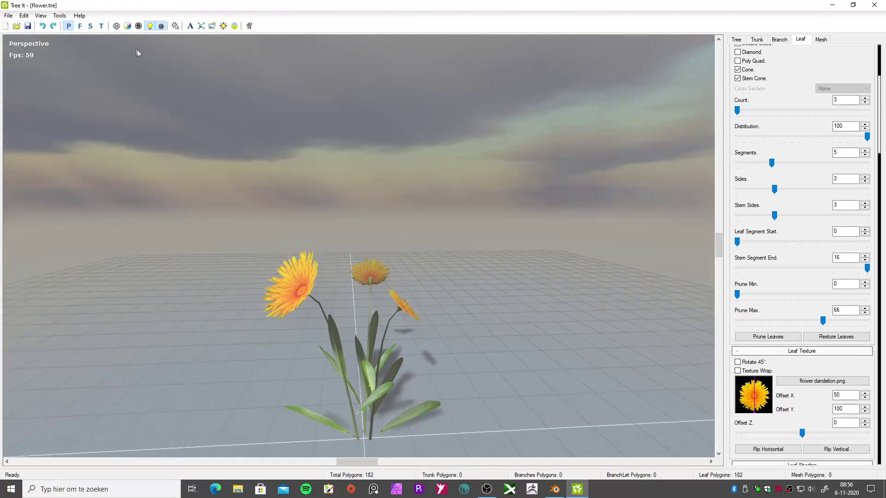
left_click(9, 16)
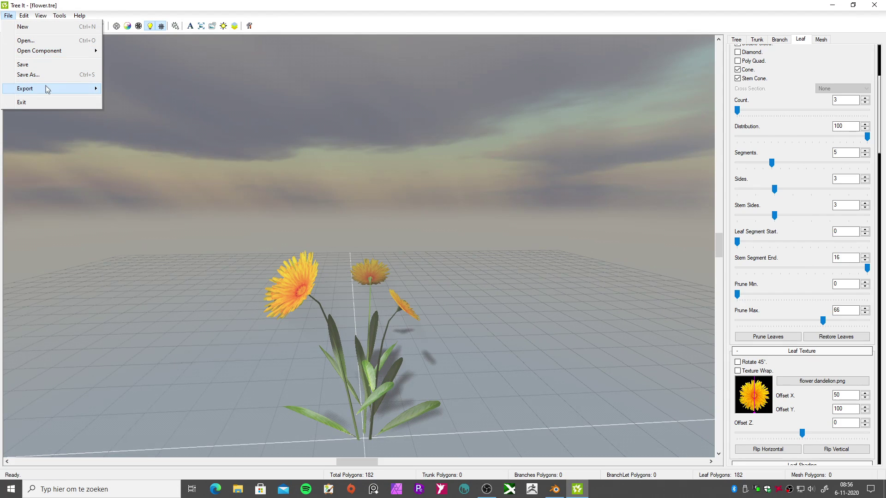
mouse_move(46, 88)
left_click(144, 108)
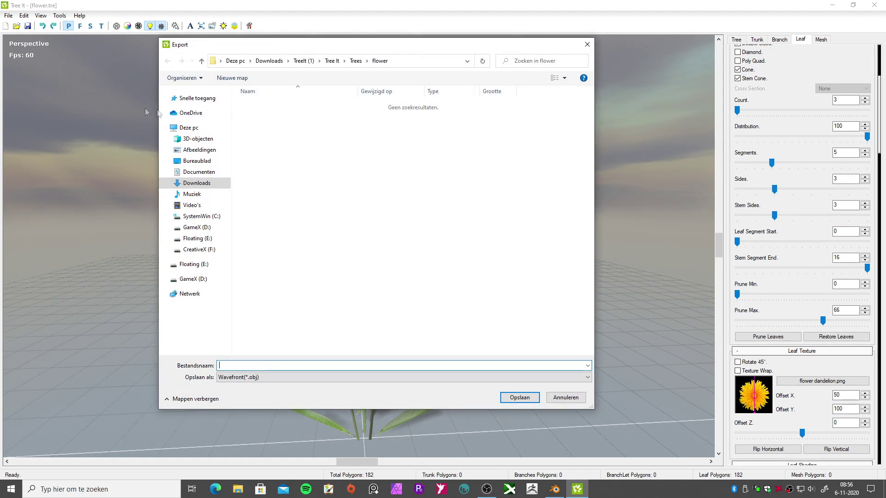
left_click(197, 160)
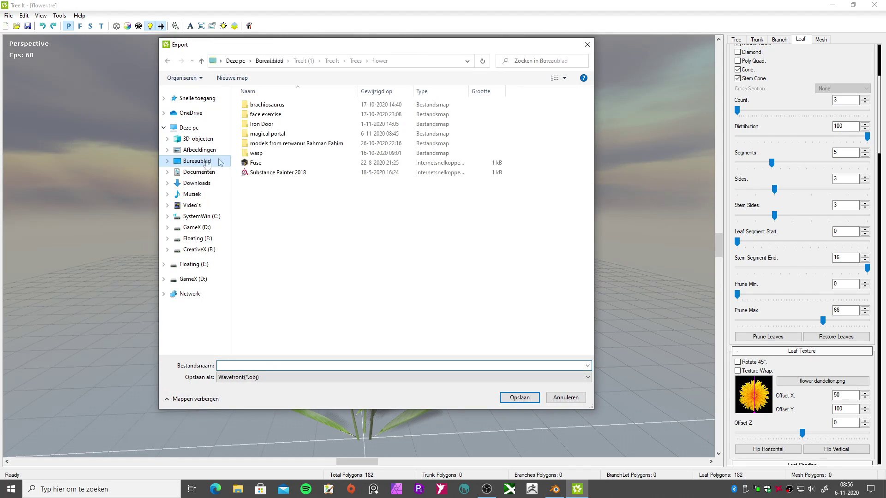
double_click(273, 135)
double_click(313, 114)
left_click(302, 366)
type("dadelion")
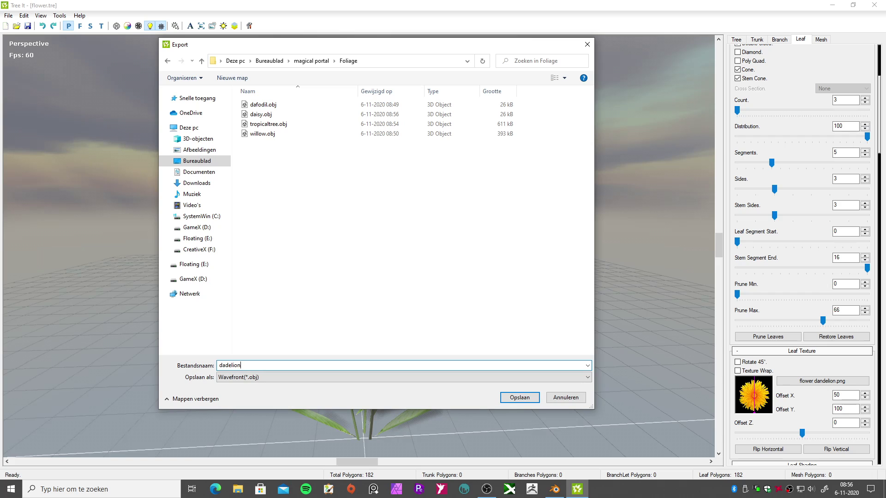
key("BackSpace")
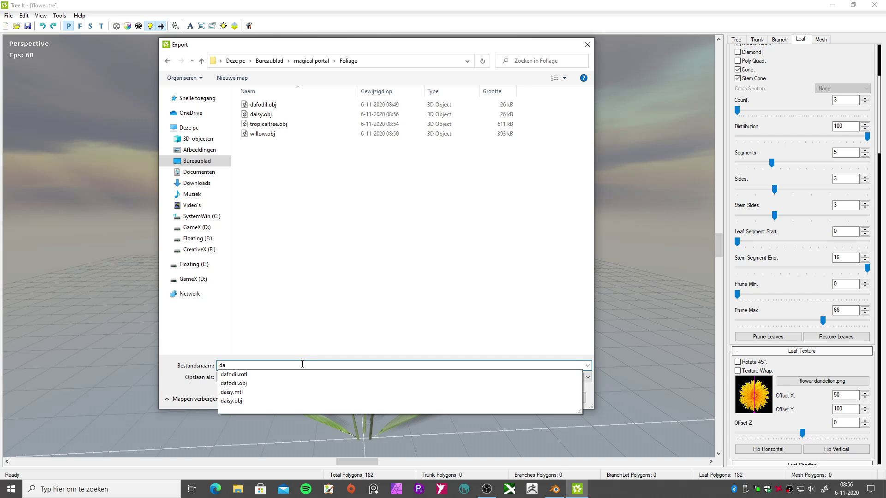
type("ndelion")
key("Return")
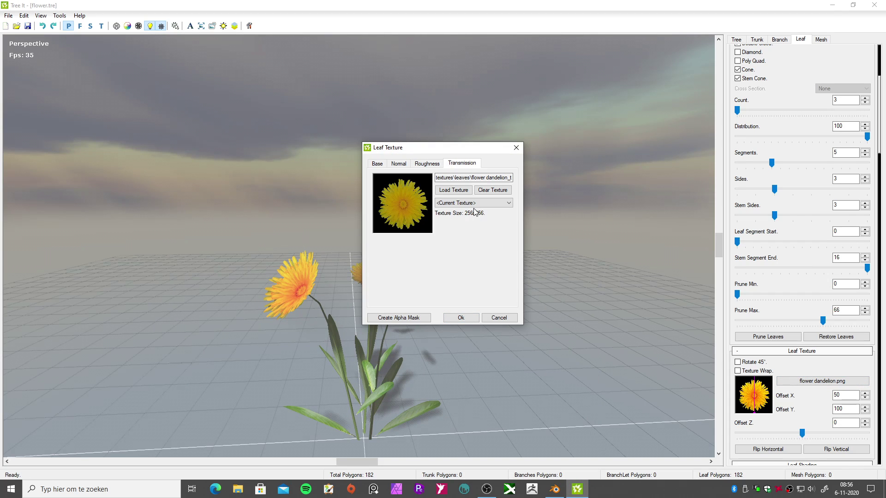
- Choose flower sunflower.png as the flower's base texture and flower sunflower_n.png as its normal map
left_click(377, 163)
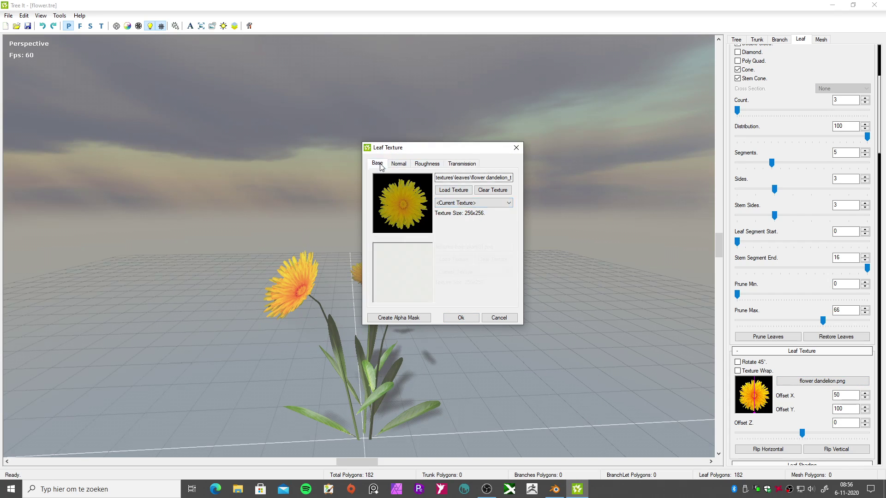
left_click(459, 203)
left_click(466, 235)
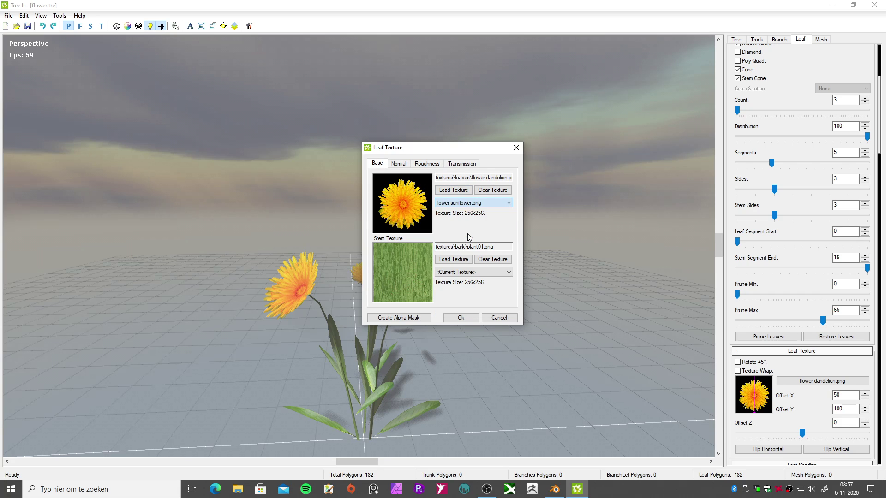
left_click(402, 165)
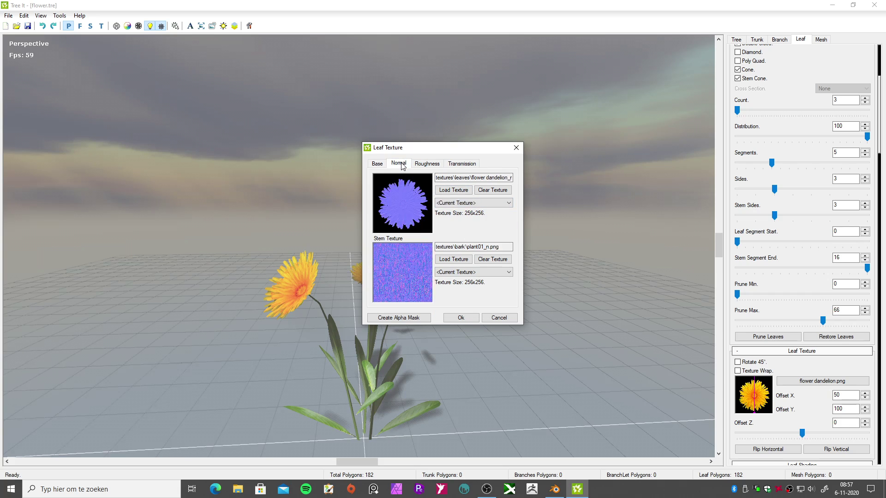
left_click(456, 203)
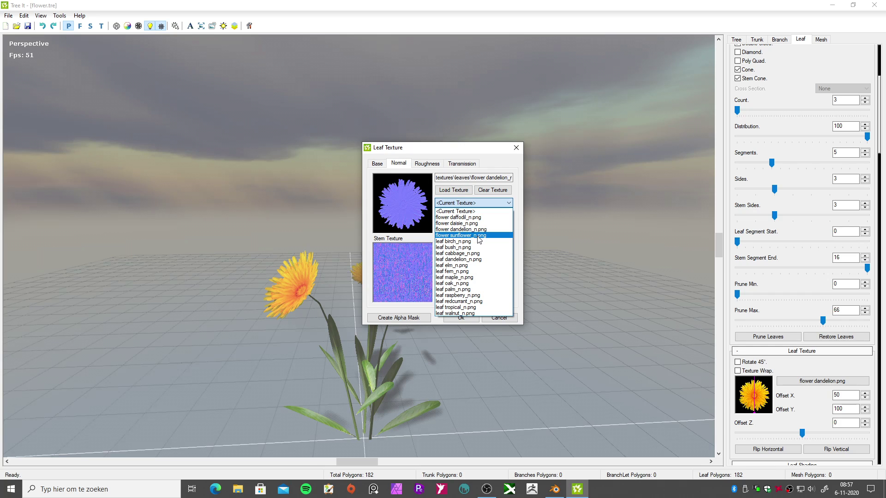
left_click(478, 236)
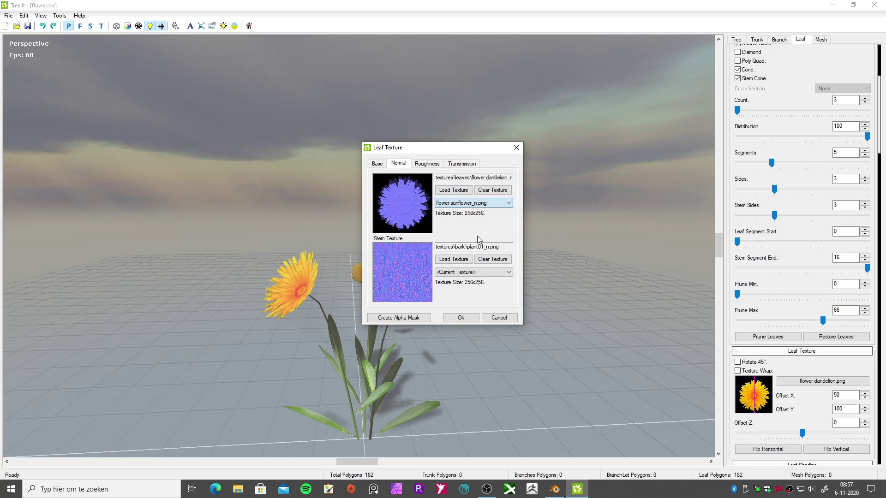
- Choose flower sunflower_s.png as the flower's roughness map and flower sunflower_t.png as its transmission map, and apply the texture set
left_click(427, 164)
left_click(461, 204)
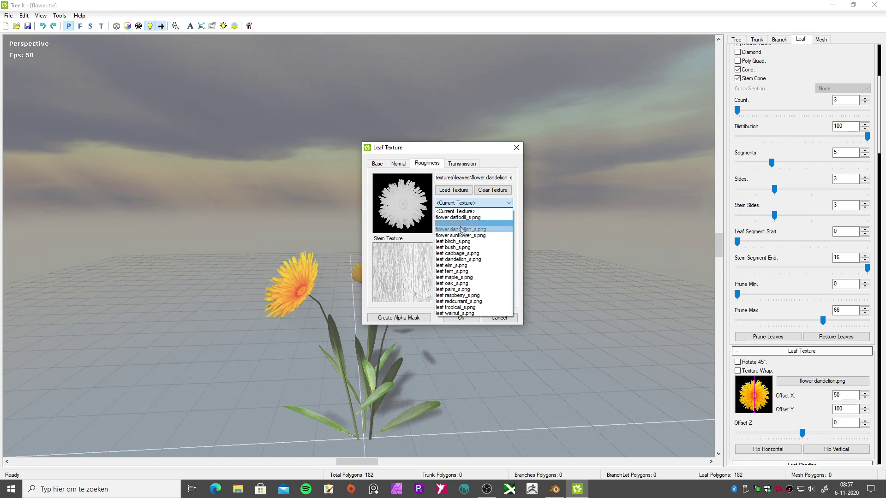
left_click(465, 236)
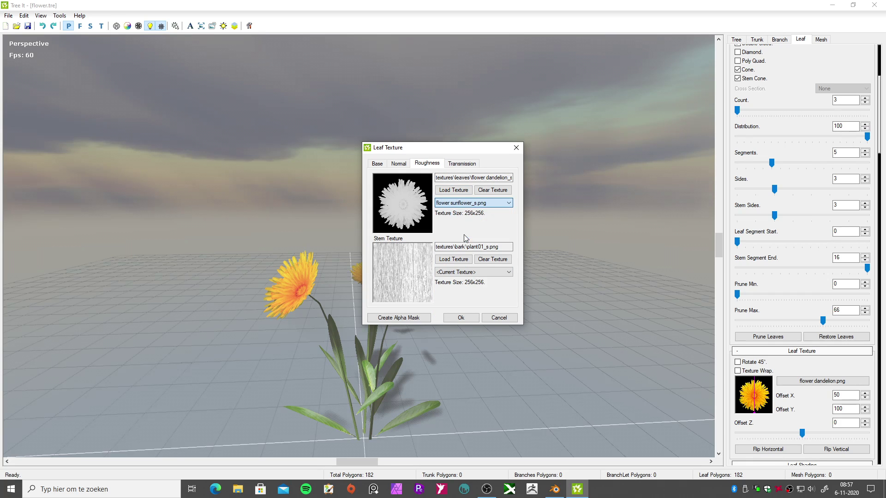
left_click(456, 164)
left_click(461, 203)
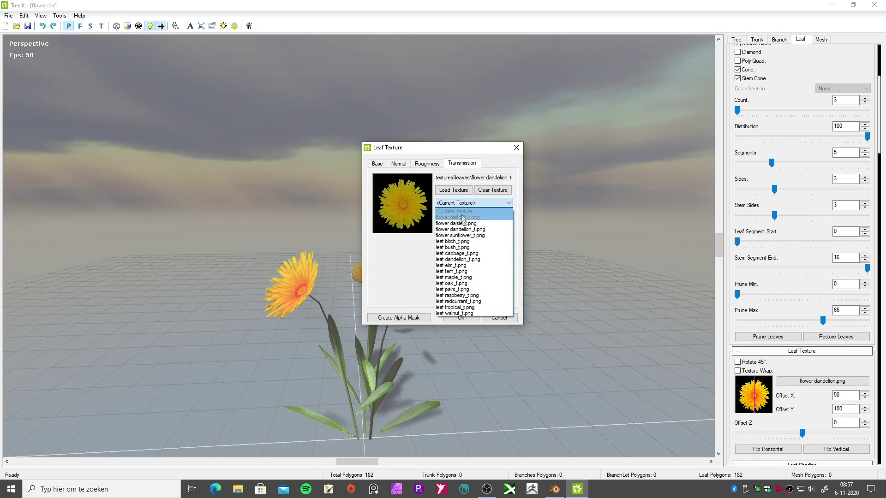
left_click(461, 235)
left_click(469, 319)
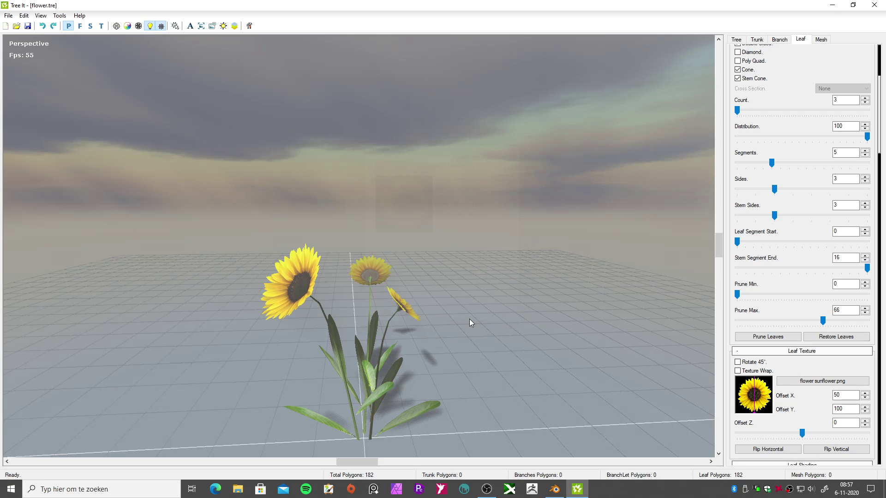
- Lengthen the sunflower plant by trying a trunk length of 95 and settling on 55
left_click_drag(468, 319, 650, 357)
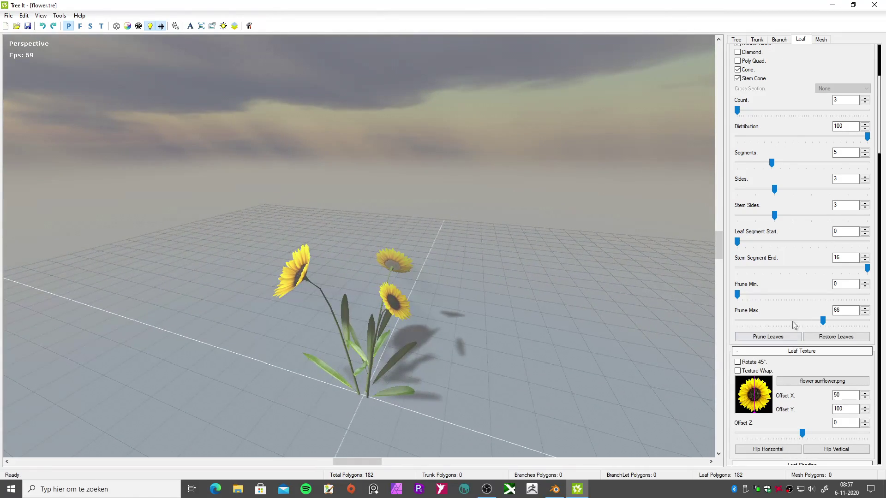
scroll(792, 222, "up", 6)
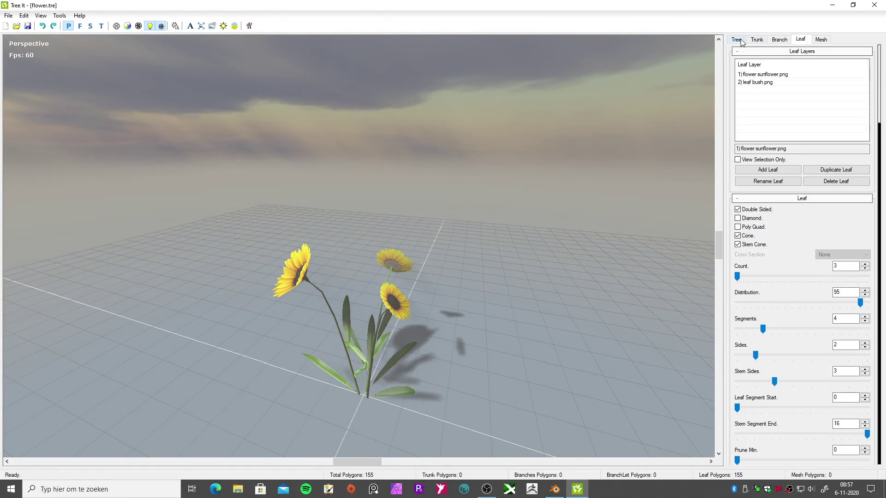
left_click(758, 40)
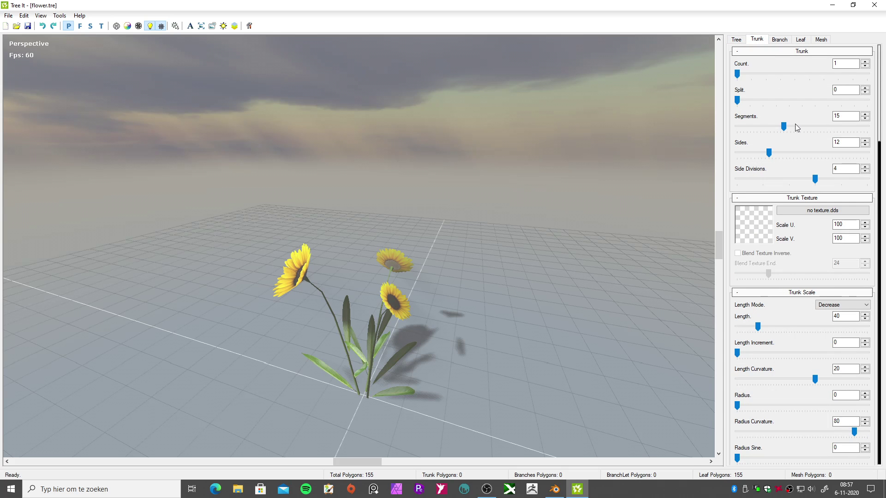
scroll(798, 243, "down", 2)
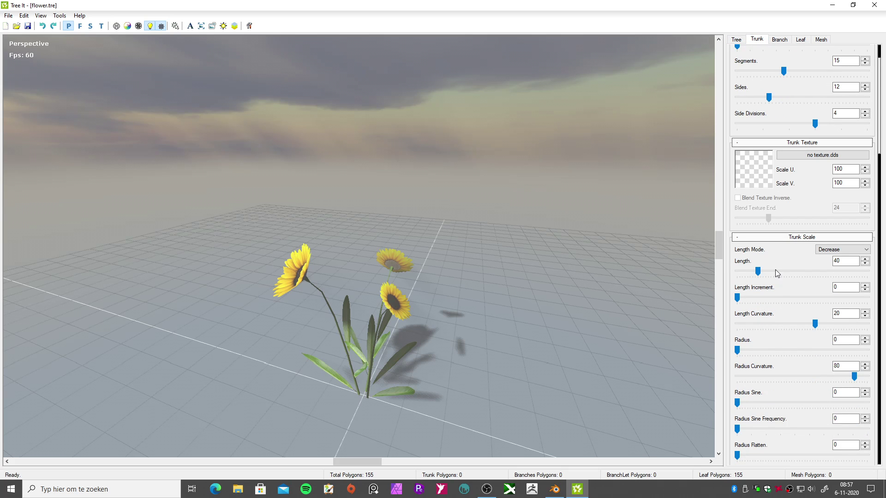
left_click_drag(757, 271, 786, 272)
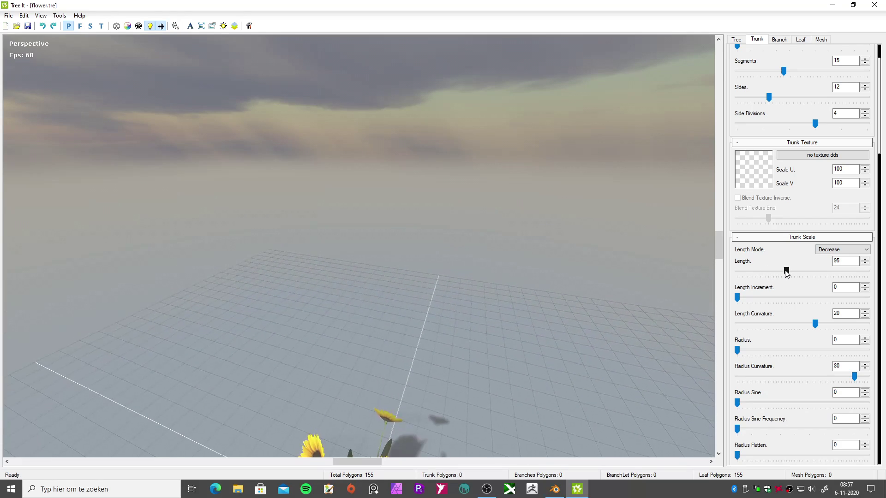
left_click_drag(636, 268, 718, 279)
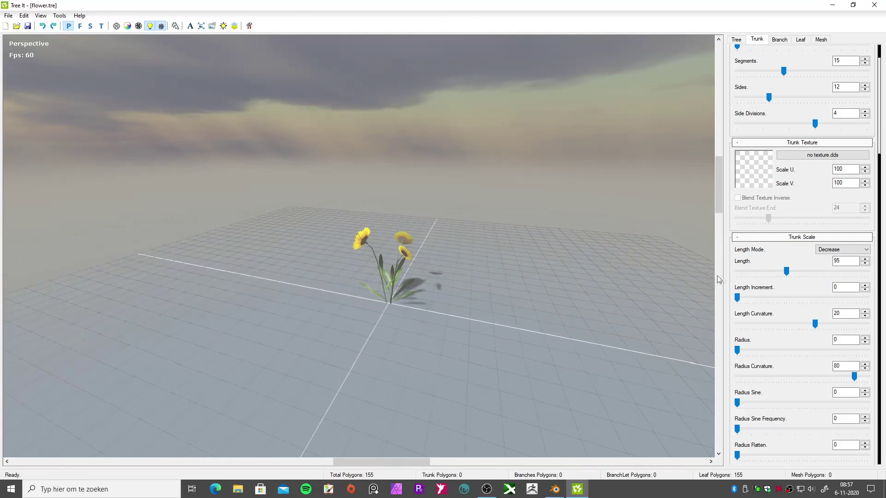
mouse_move(782, 274)
left_mouse_down()
mouse_move(746, 275)
mouse_move(766, 277)
left_mouse_up()
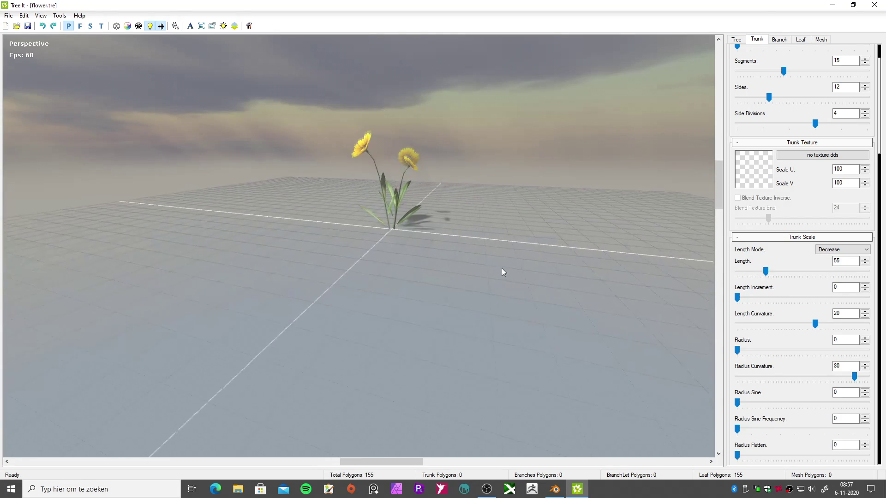
left_click_drag(502, 268, 469, 202)
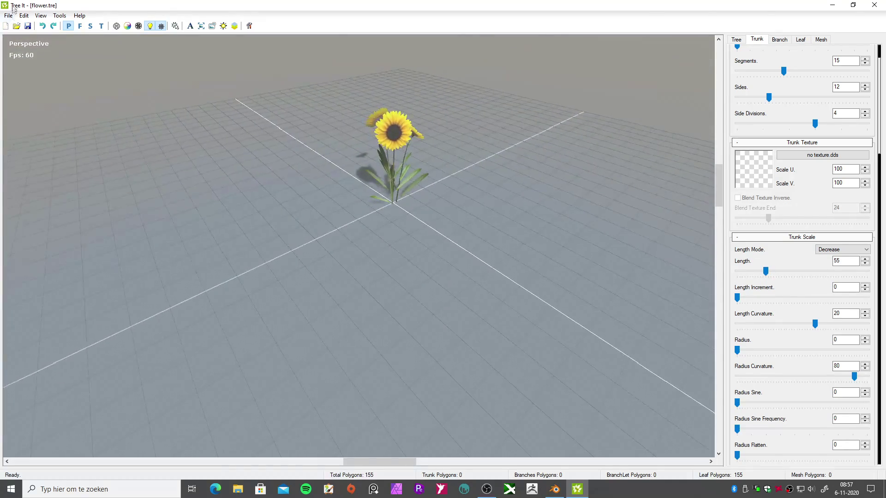
- Export the plant as a Wavefront OBJ named sunflower to the Foliage folder of the magical portal project
left_click(8, 15)
mouse_move(72, 89)
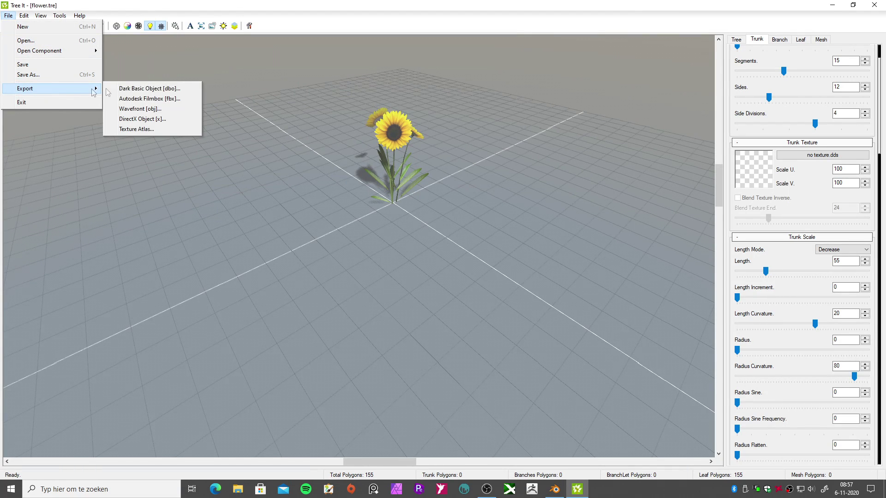
left_click(135, 110)
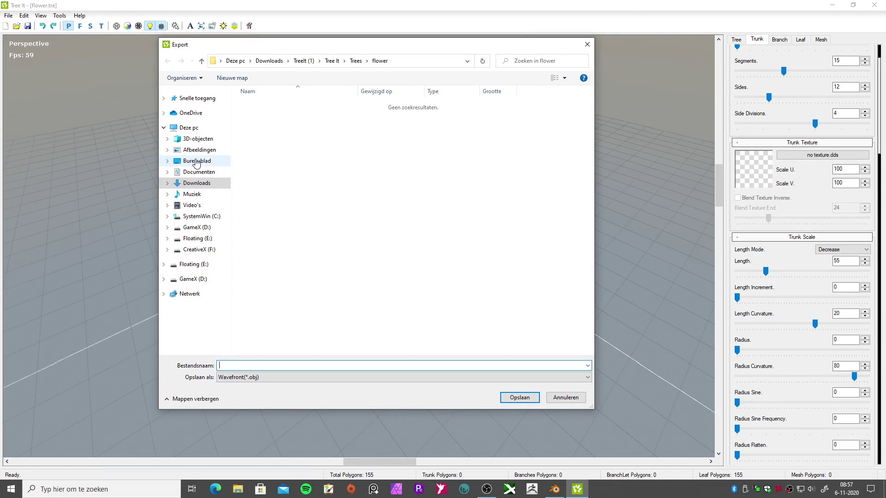
double_click(266, 134)
double_click(312, 110)
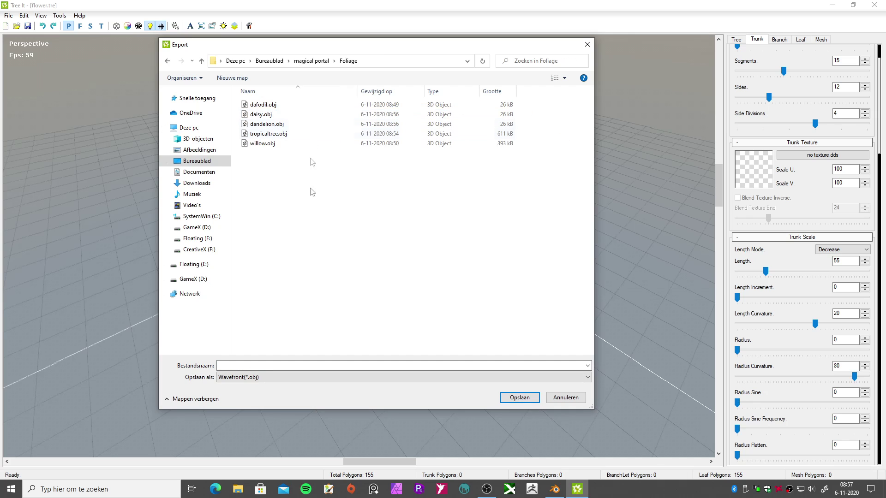
left_click(271, 368)
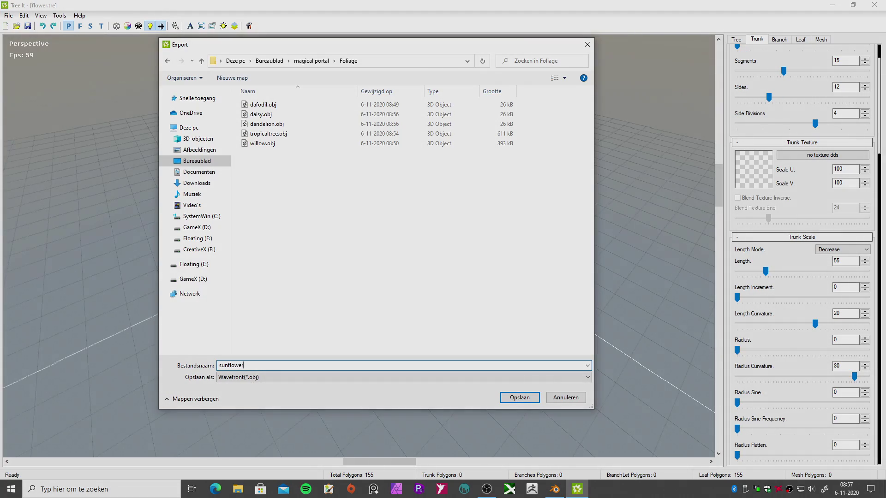
key("Return")
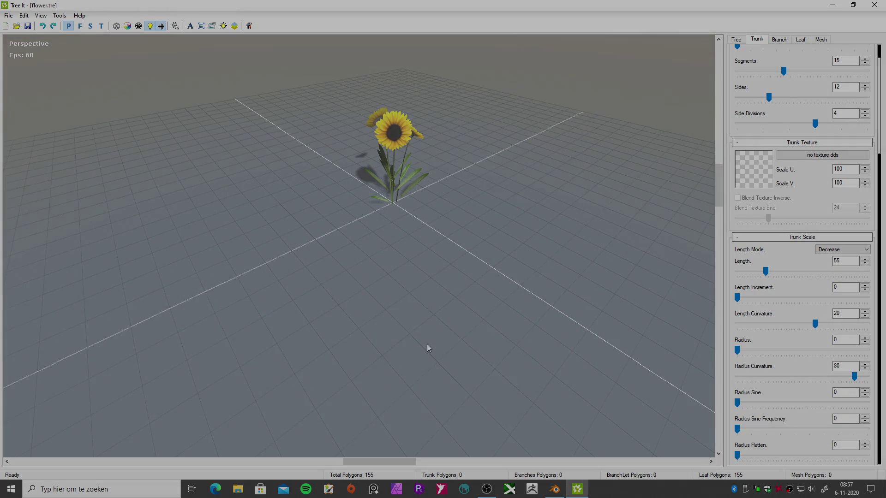
- Close Tree It and switch to Blender
left_click(873, 4)
left_click(437, 276)
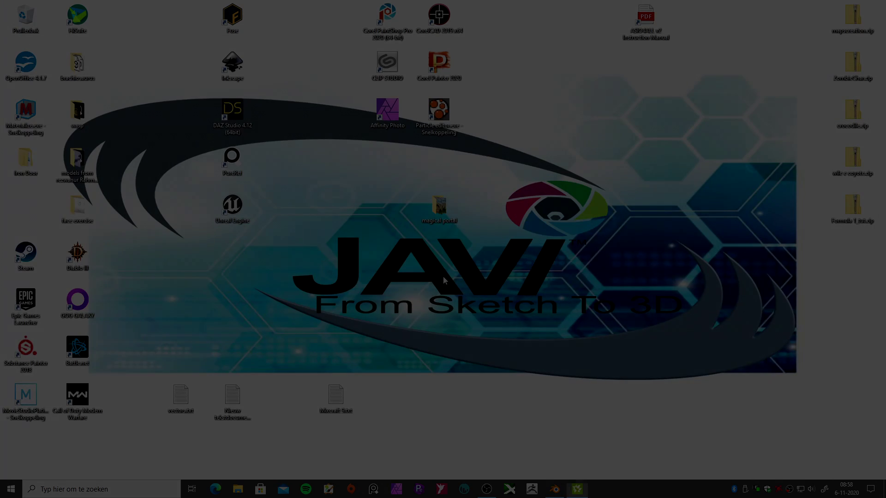
left_click(555, 490)
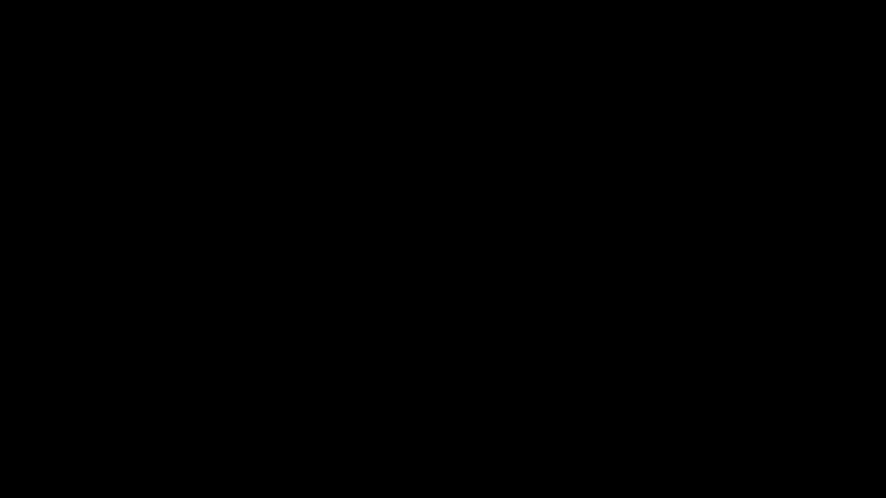